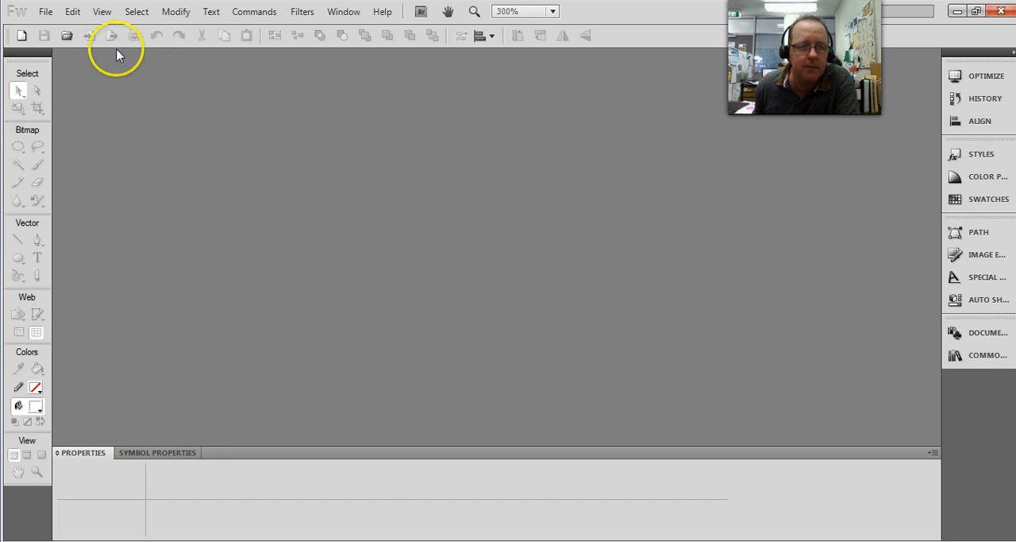
Step: Open social-icons.jpg from the images folder
left_click(66, 36)
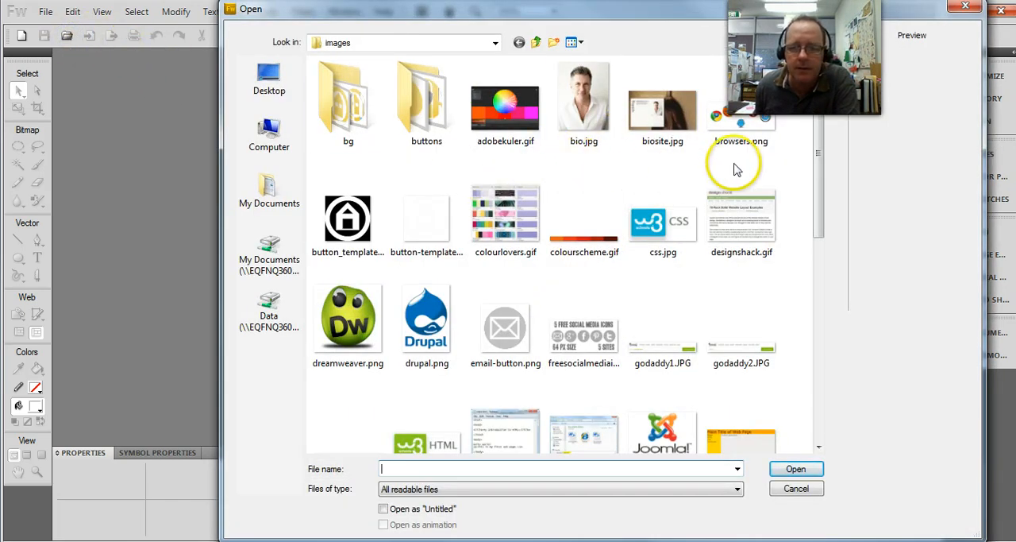
left_click_drag(820, 152, 818, 350)
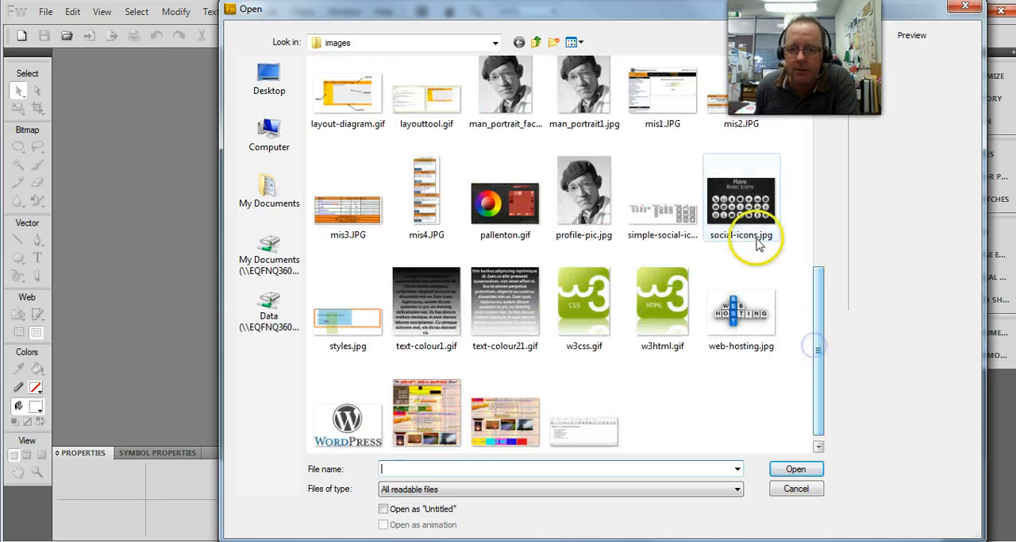
double_click(744, 207)
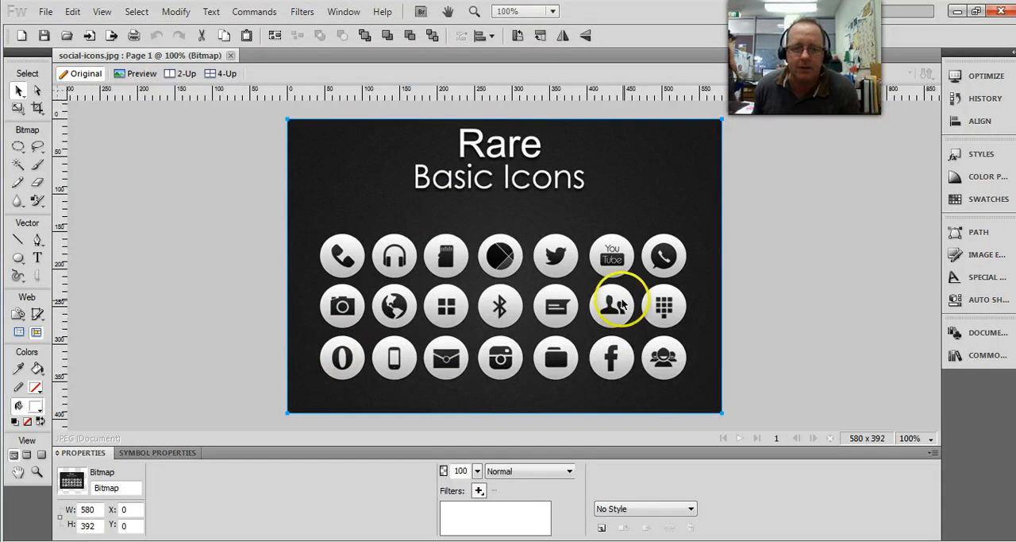
Step: Magnify the document to 300% and shift the icon bitmap about 91 px left to bring the Twitter icon into view
left_click(553, 12)
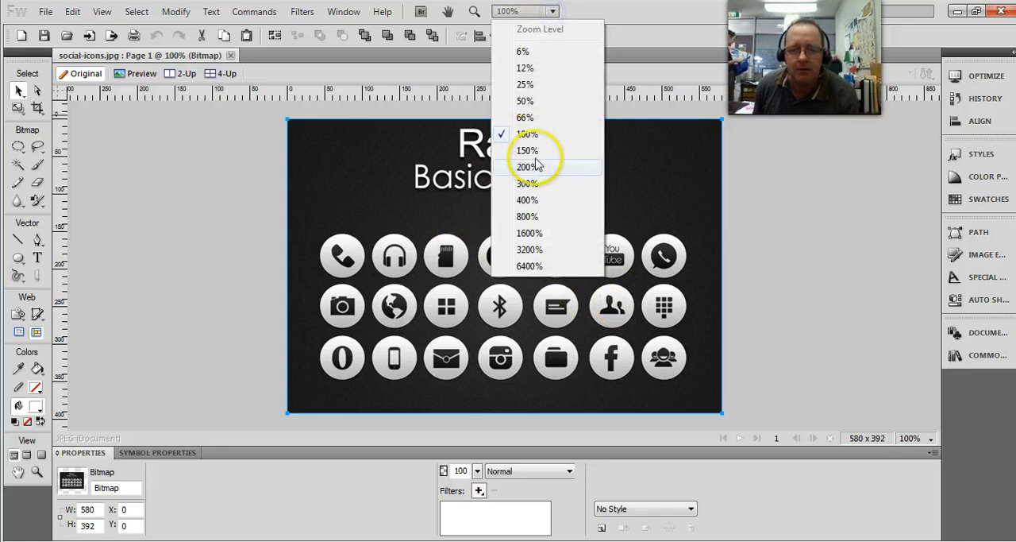
left_click(526, 184)
left_click_drag(580, 278, 377, 276)
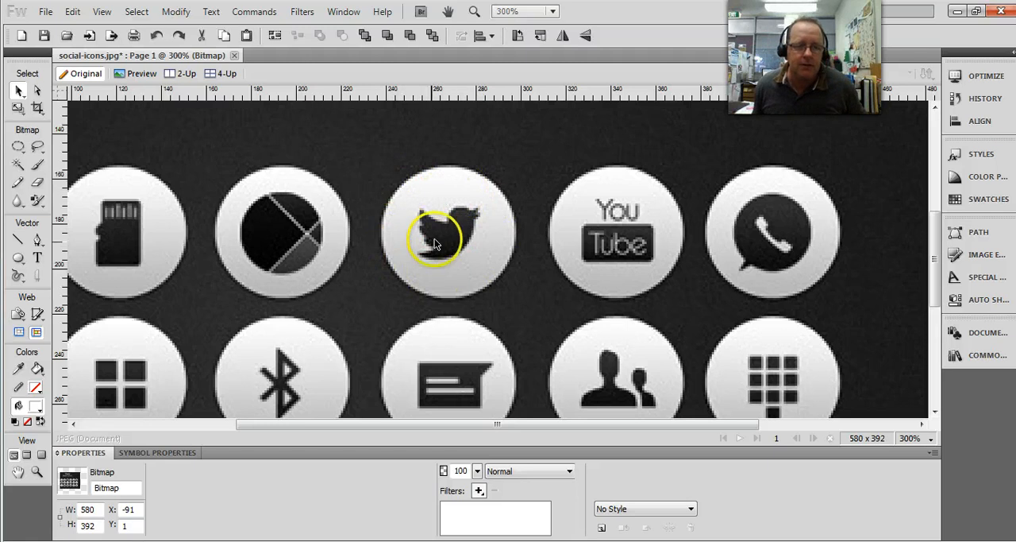
Step: Select the round Twitter icon with the Oval Marquee tool, making a circular selection of about 58 by 58 px
left_click(20, 154)
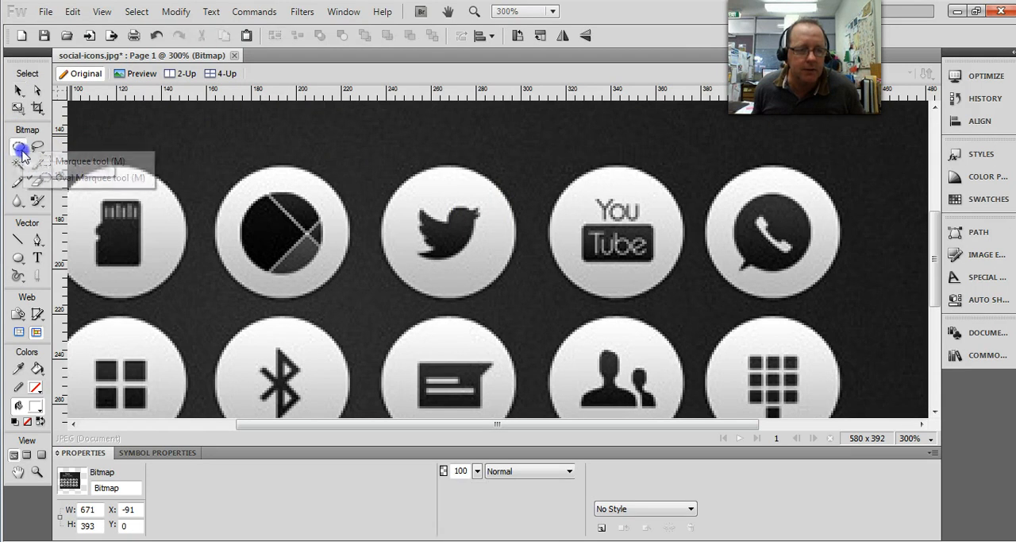
left_click(54, 179)
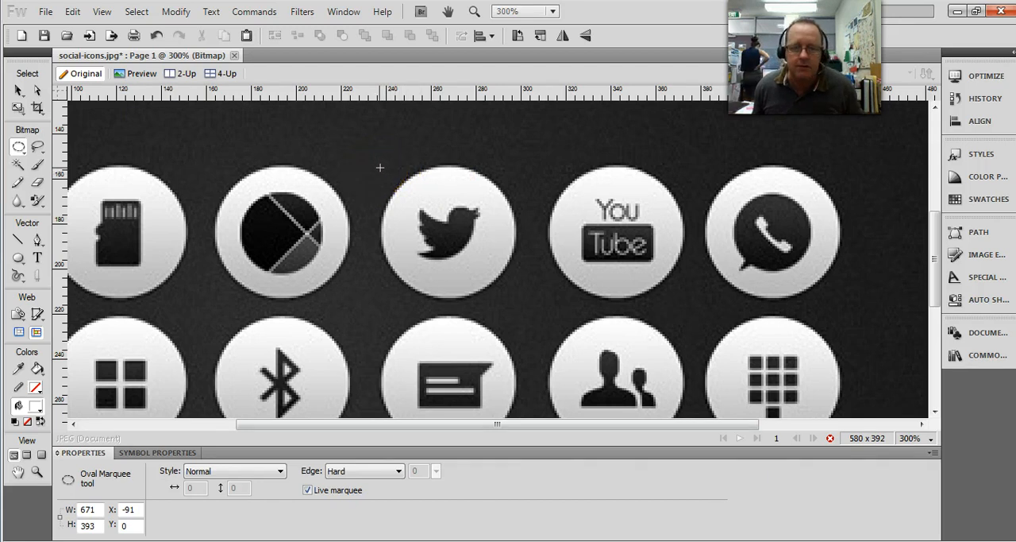
left_click_drag(380, 168, 509, 275)
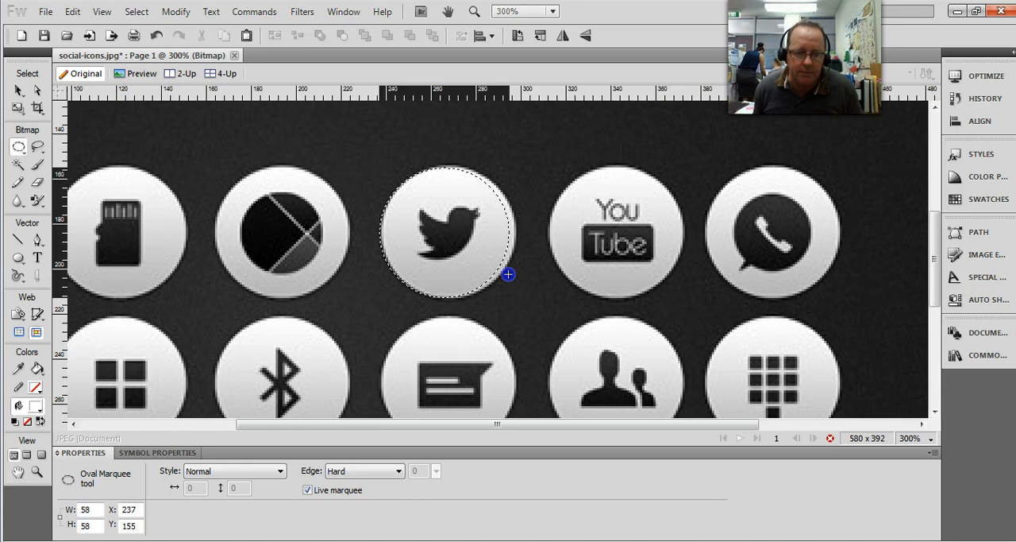
left_click_drag(509, 274, 508, 274)
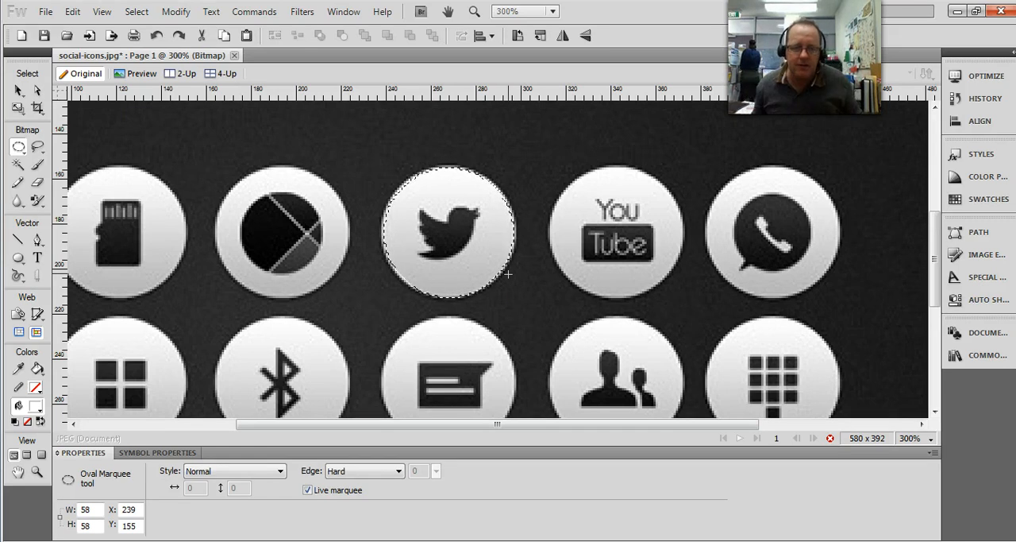
Step: Shrink the circular selection to 56 px wide and 56 px high, keeping it inside the Twitter icon's edge
double_click(95, 508)
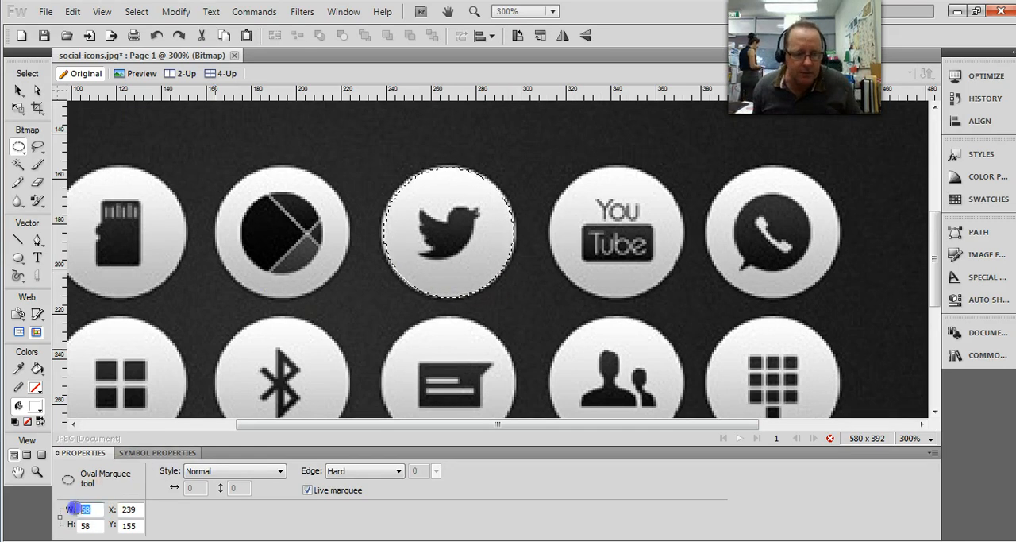
type("7")
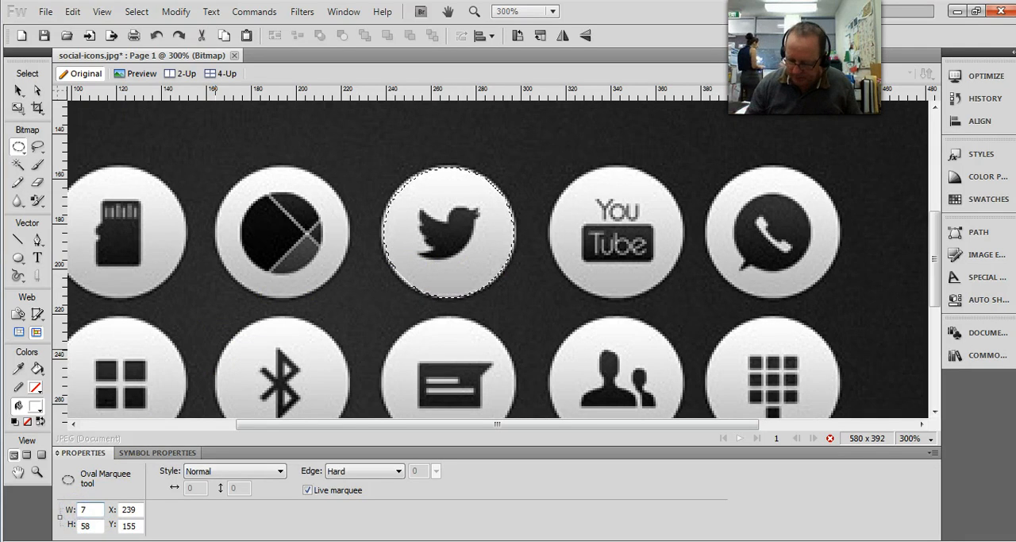
type("7")
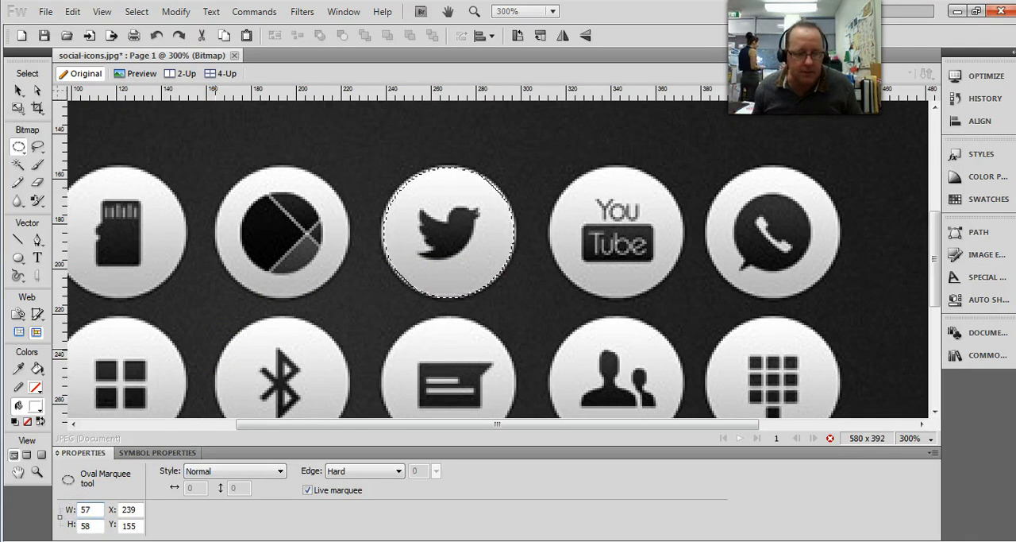
double_click(79, 525)
type("5")
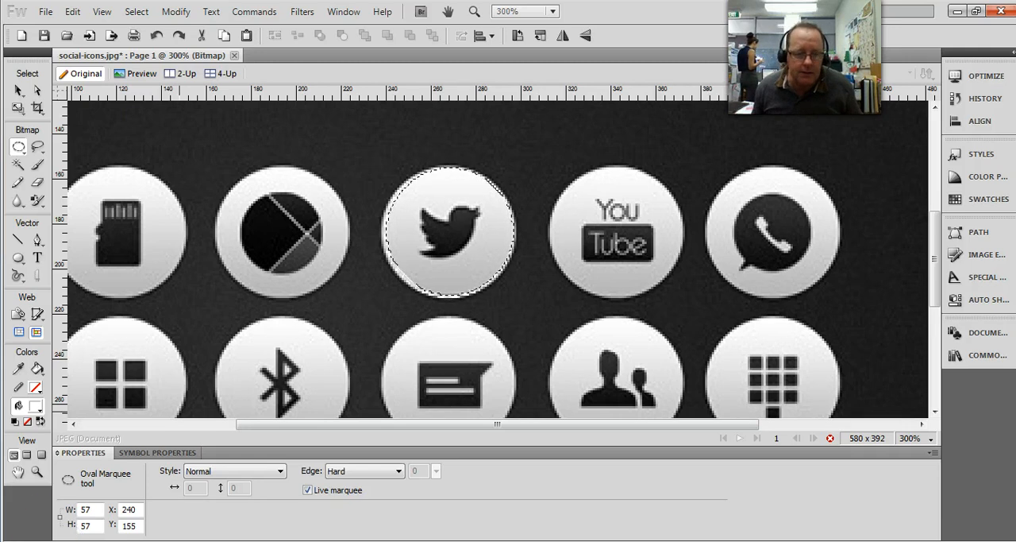
double_click(85, 509)
type("56")
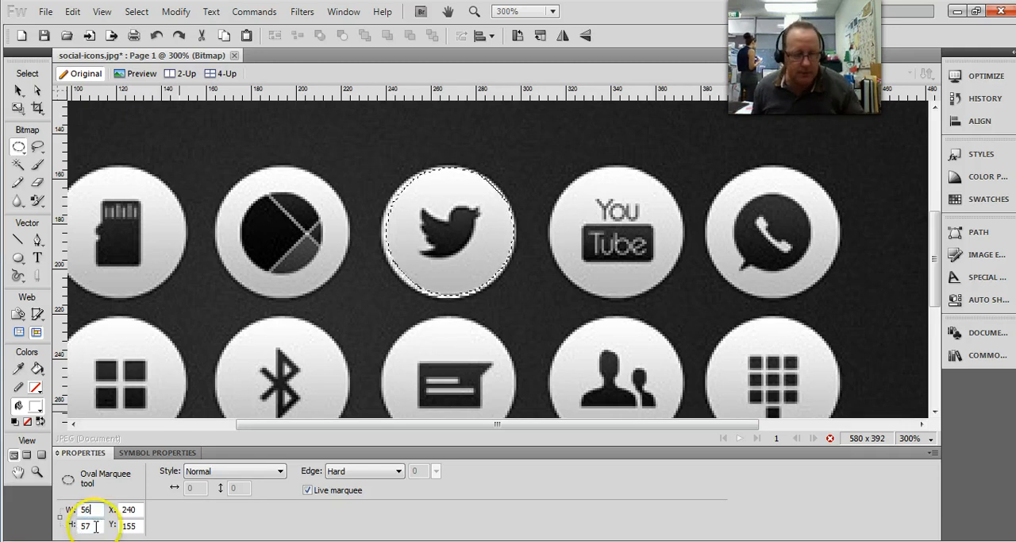
double_click(84, 525)
type("56")
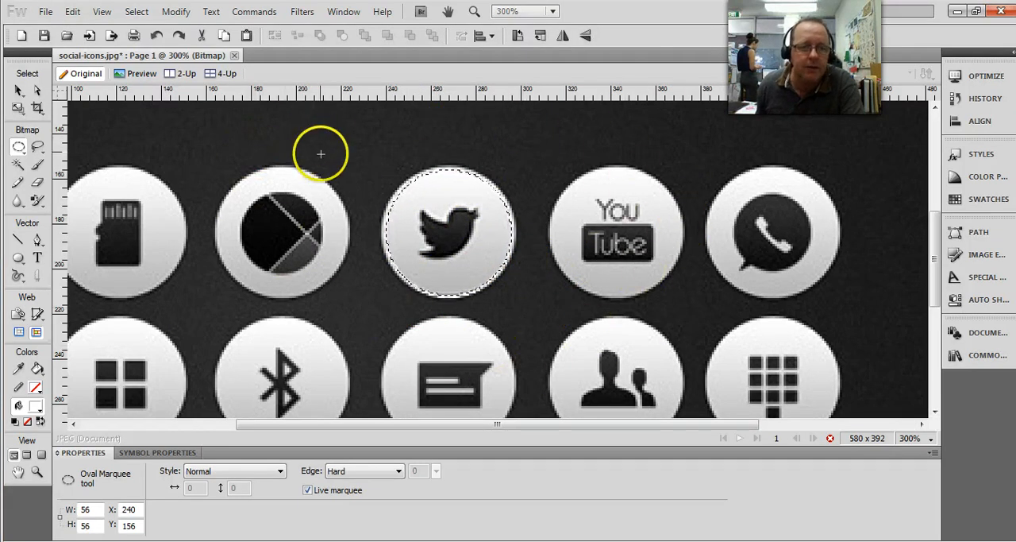
Step: Invert the selection, delete everything outside the Twitter icon, and deselect
left_click(135, 12)
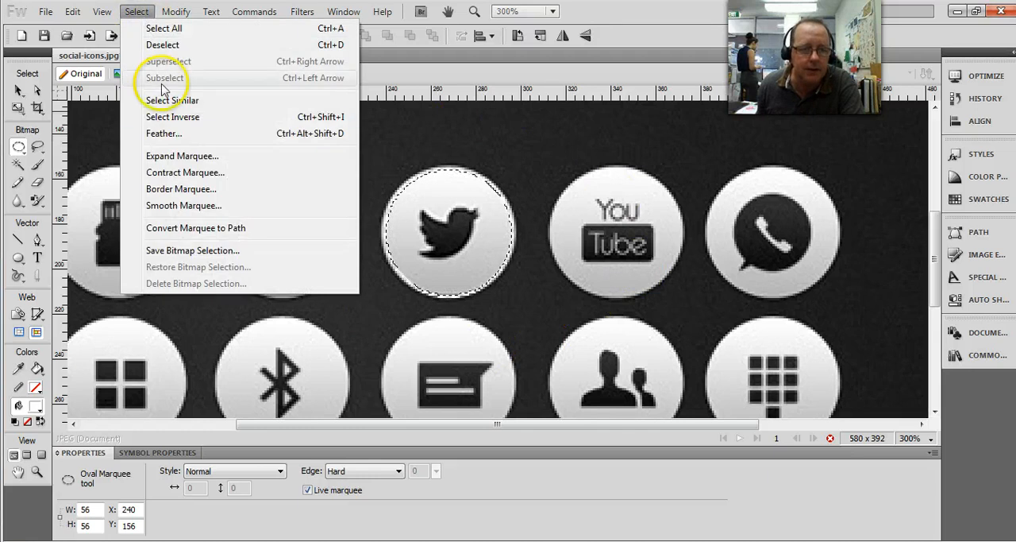
left_click(169, 118)
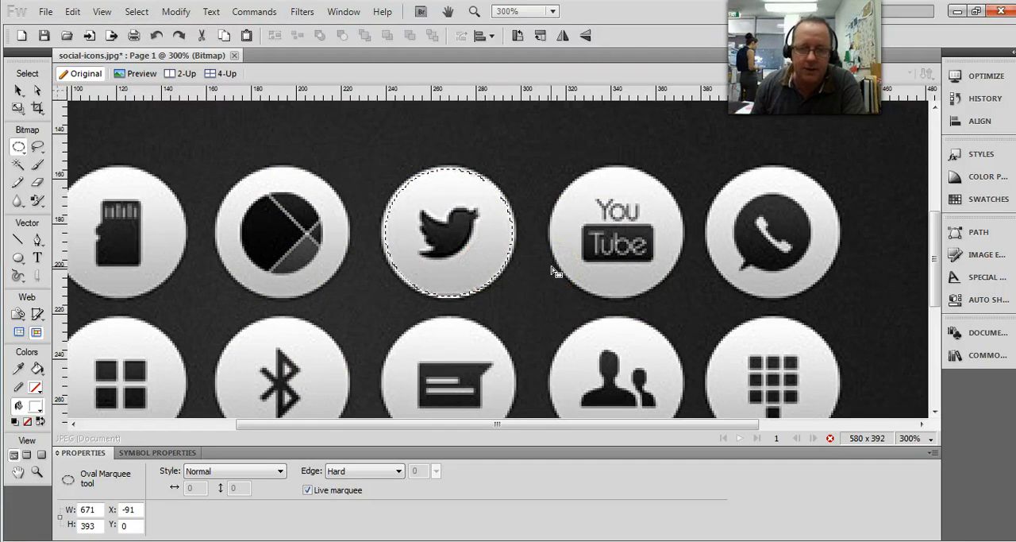
key("Delete")
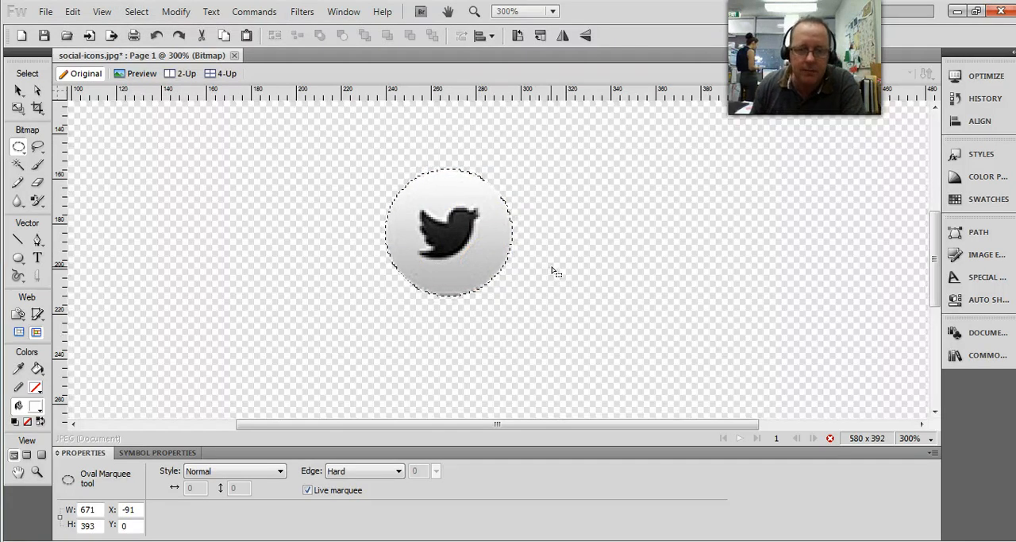
left_click(19, 92)
left_click(249, 204)
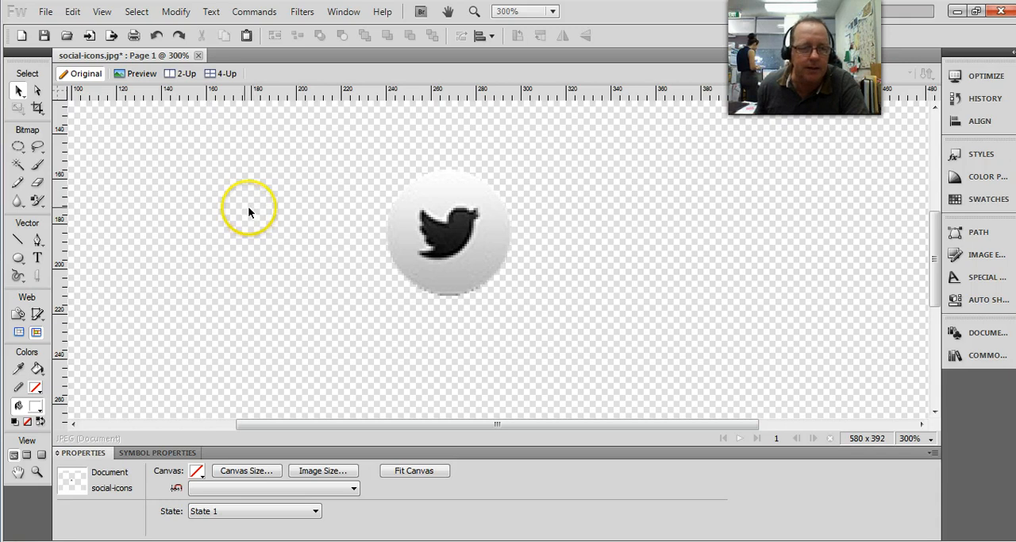
Step: Create a new 70 by 70 px document with a transparent canvas
left_click(22, 37)
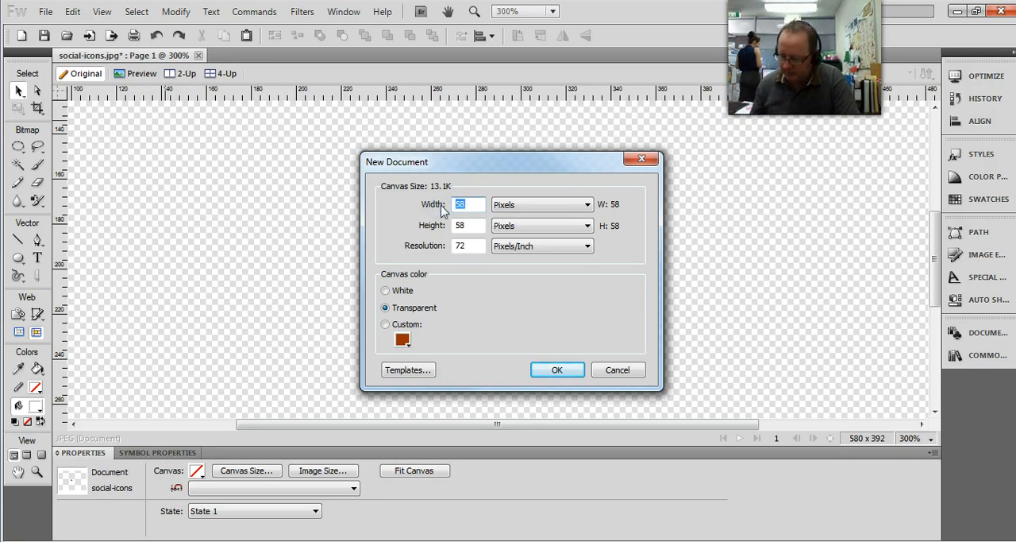
type("6")
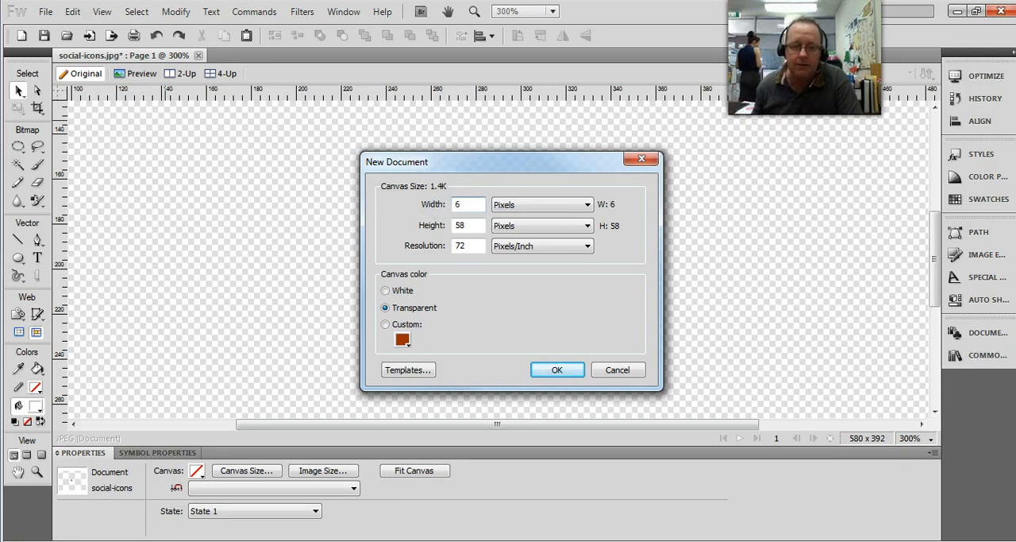
double_click(460, 205)
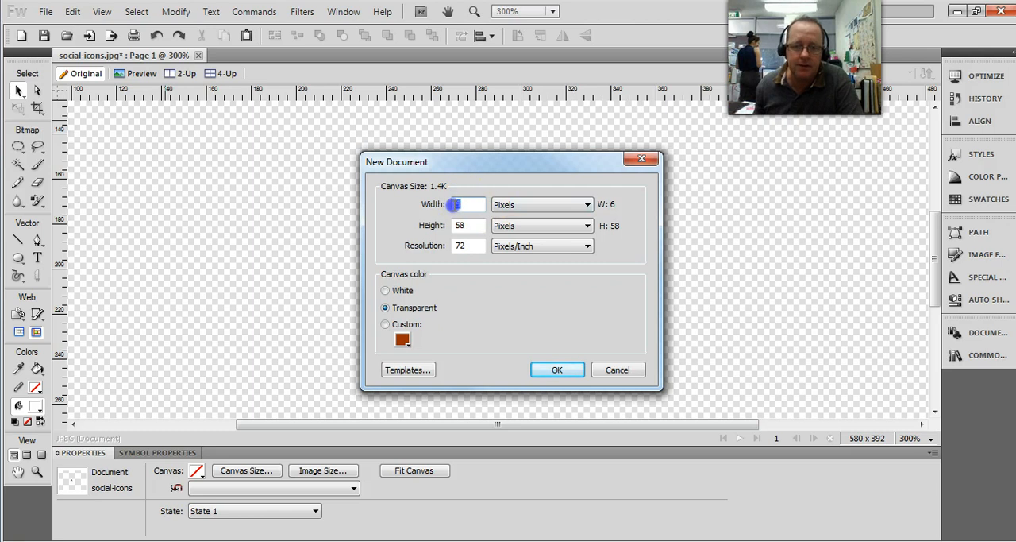
type("70")
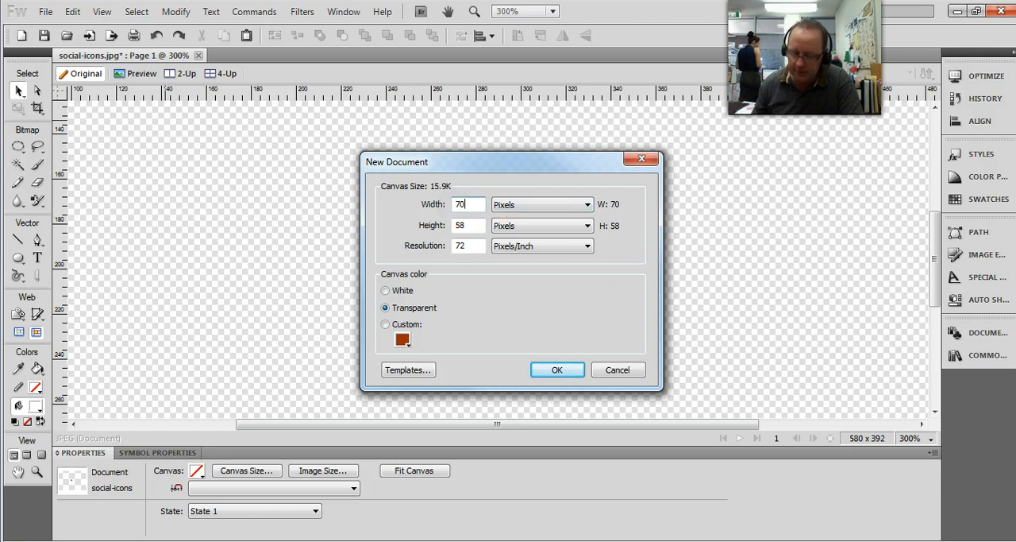
double_click(459, 225)
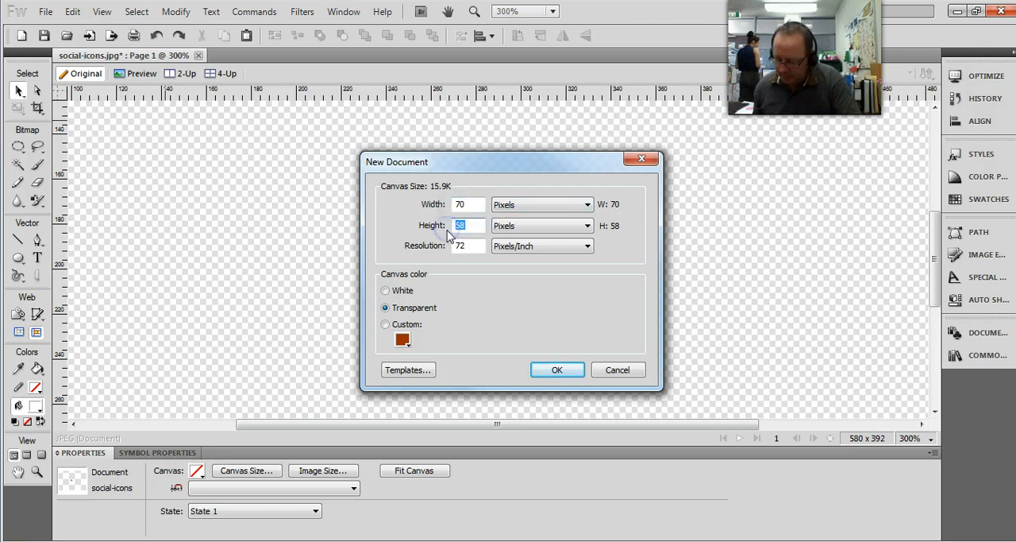
type("70")
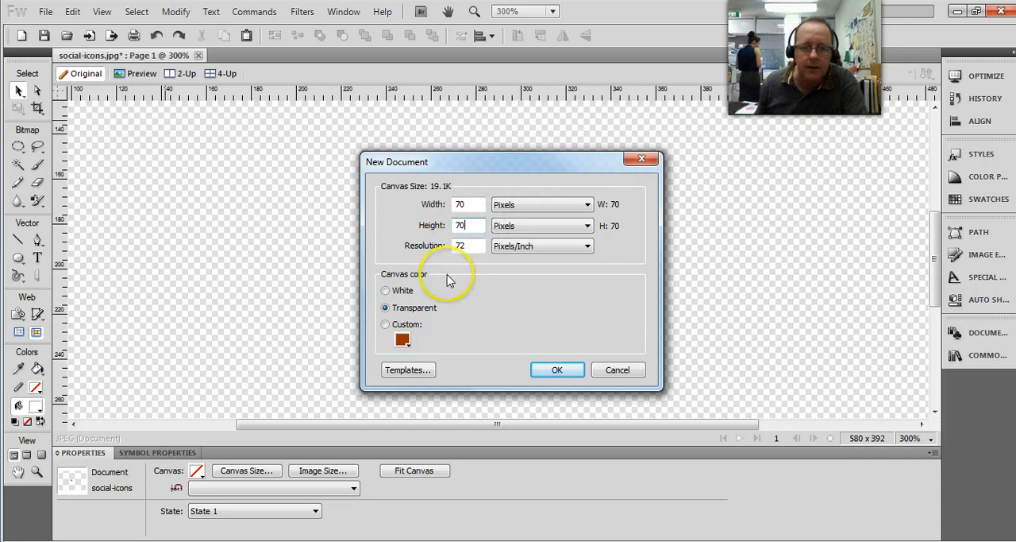
left_click(557, 370)
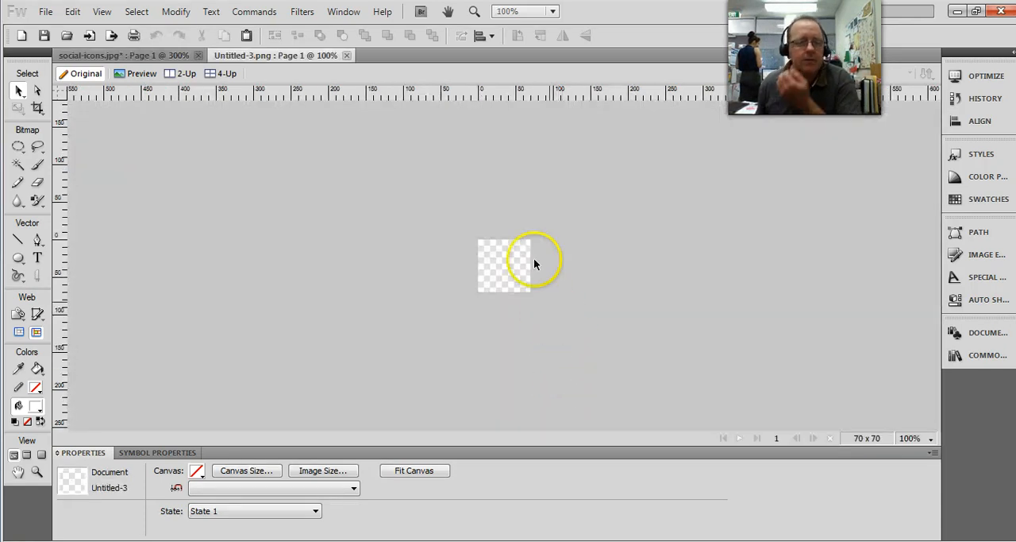
Step: Draw a white-filled, strokeless circle of 60 by 60 px on the transparent 70 by 70 px canvas with the Ellipse tool
left_click(552, 11)
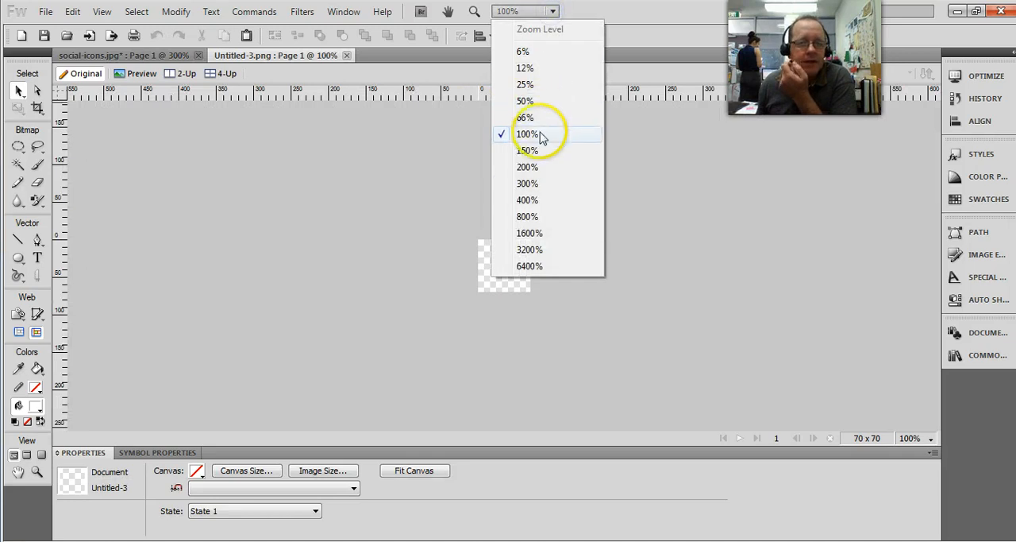
left_click(537, 187)
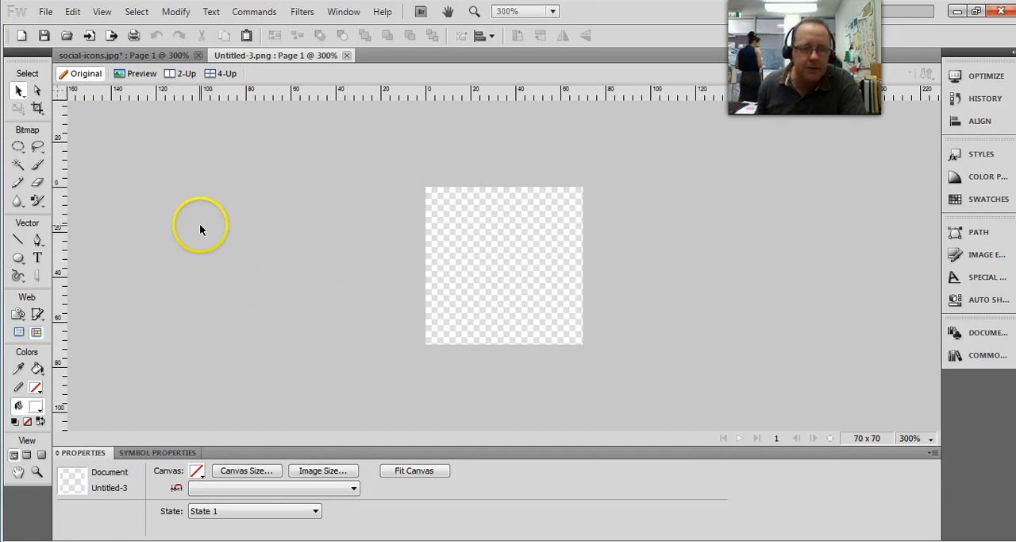
left_click(125, 55)
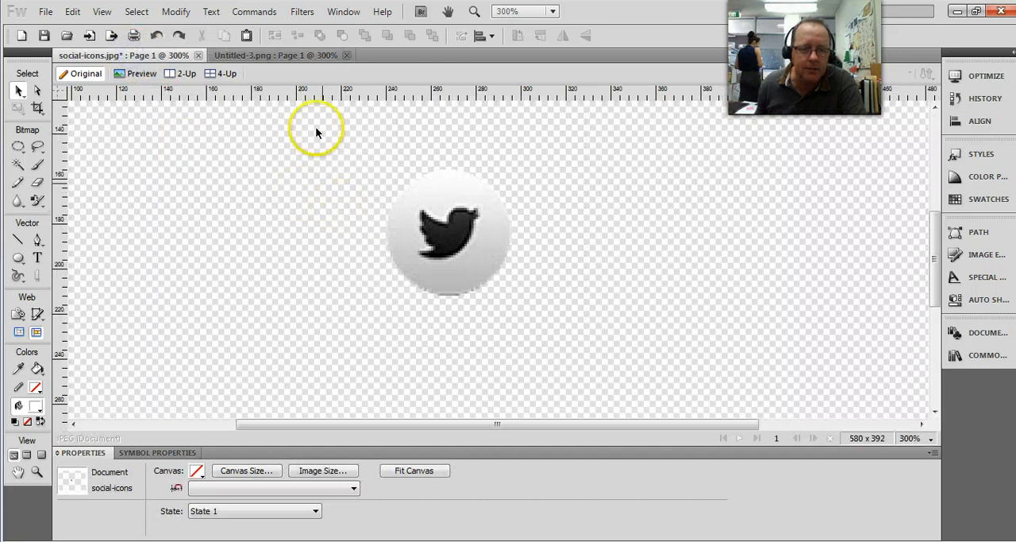
left_click(292, 56)
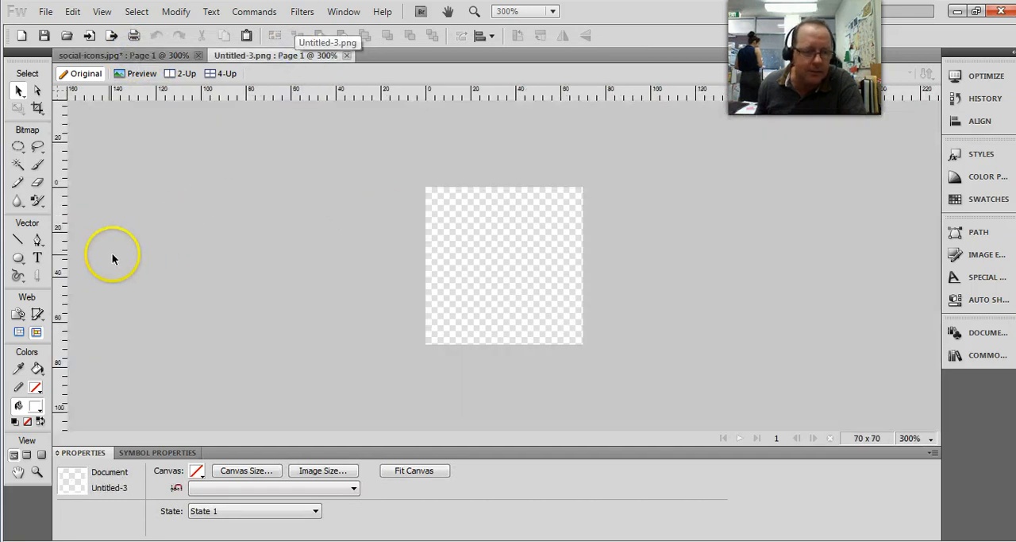
left_click(19, 260)
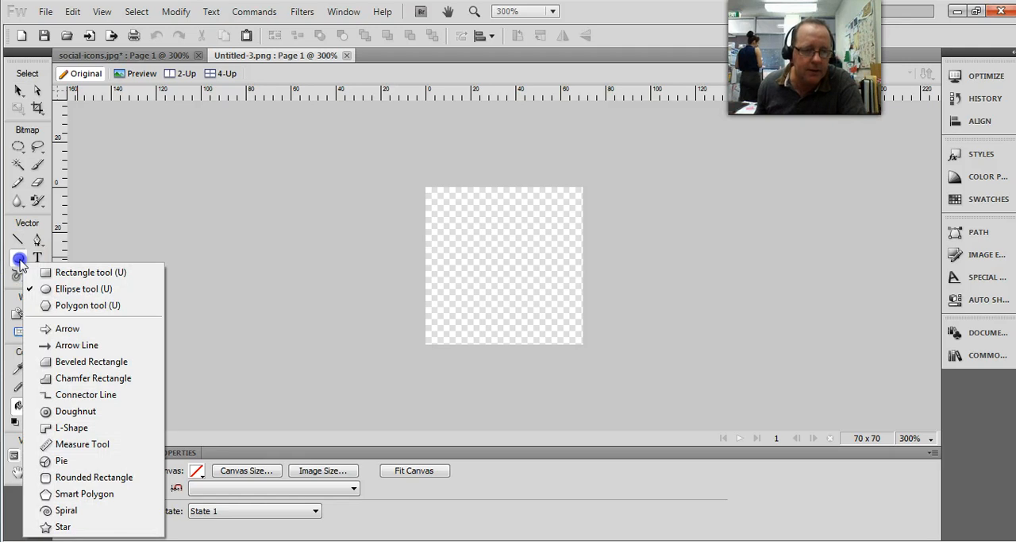
left_click(79, 288)
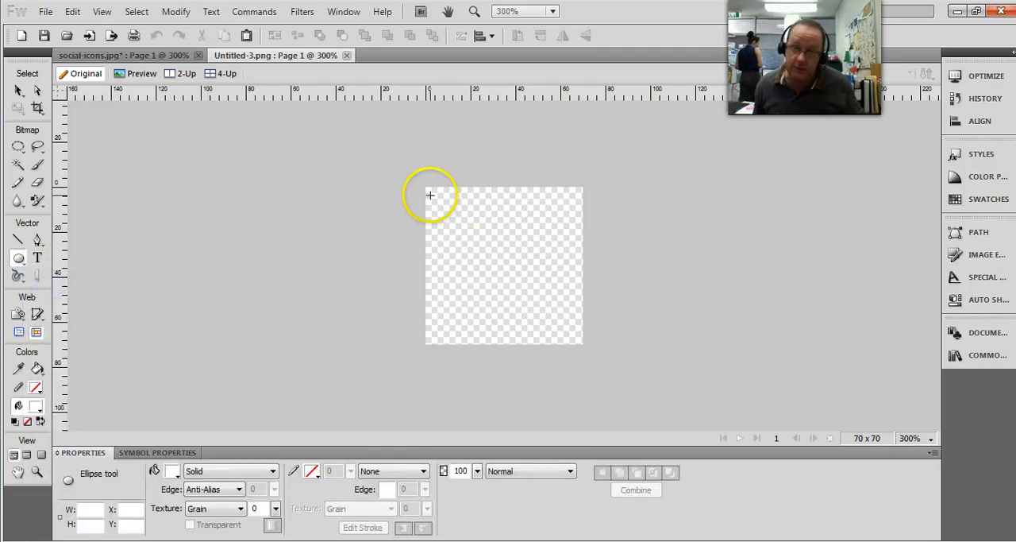
left_click_drag(436, 203, 553, 337)
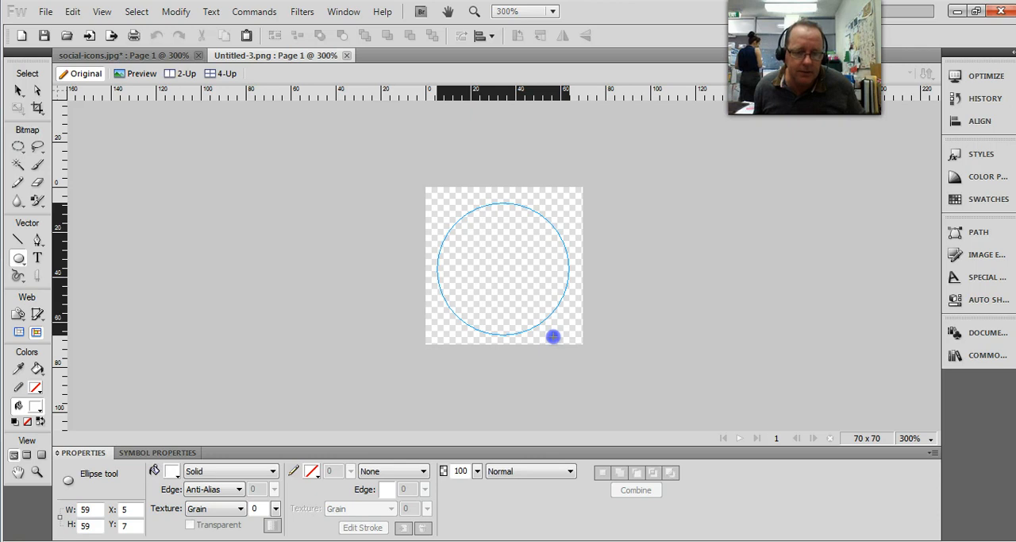
left_click_drag(552, 335, 550, 333)
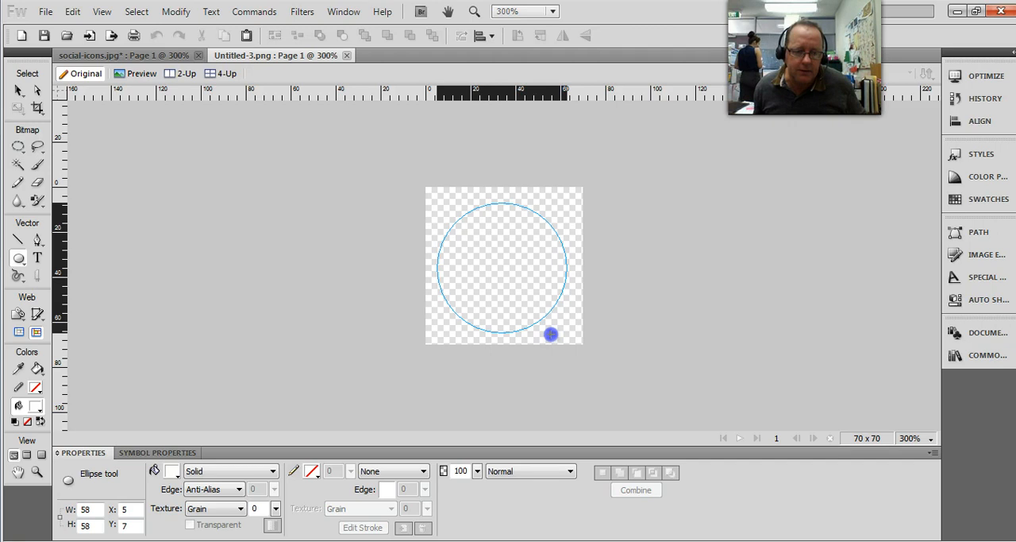
left_click_drag(550, 334, 554, 337)
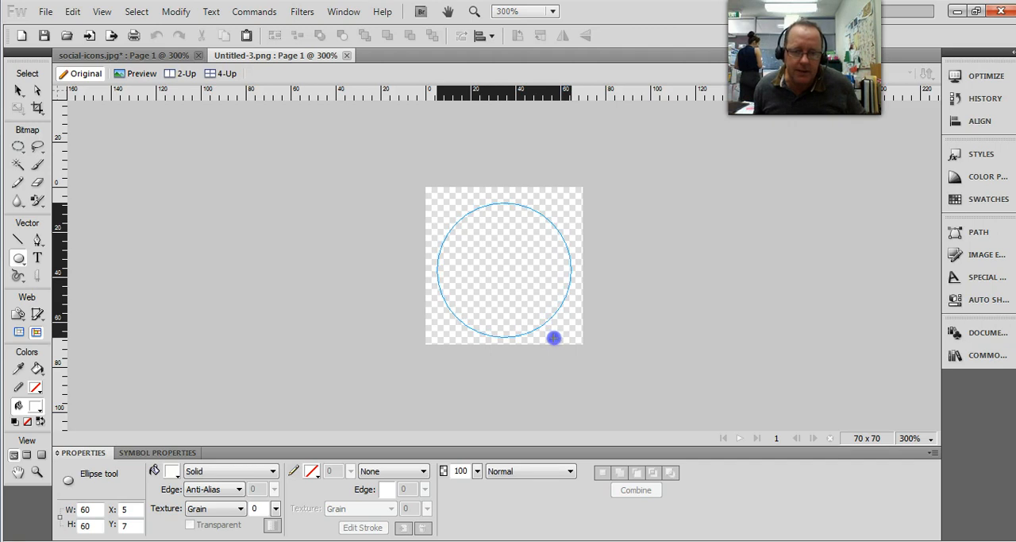
left_click_drag(554, 338, 554, 338)
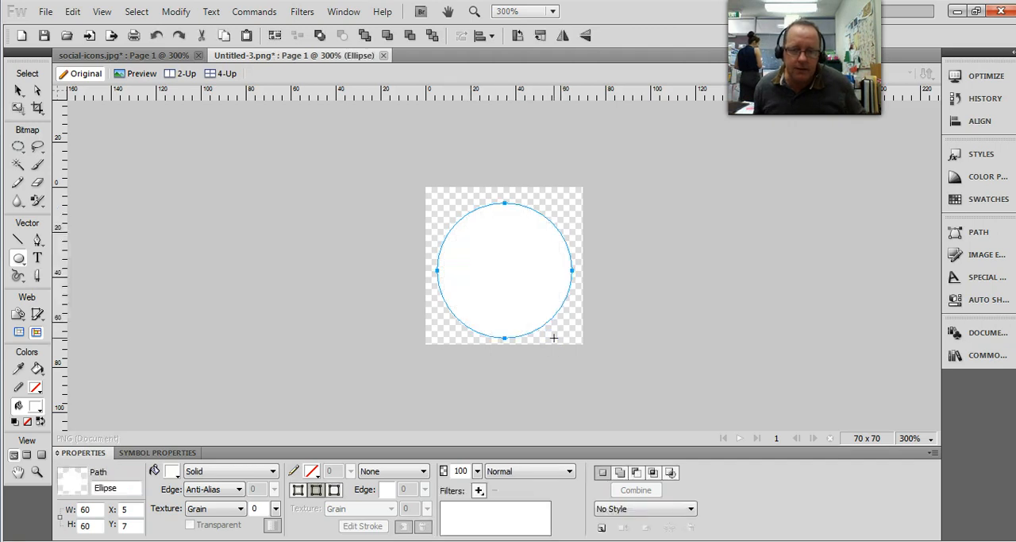
Step: Nudge the white circle up to X 5, Y 5 so it is centred on the canvas, and deselect it
key("Up")
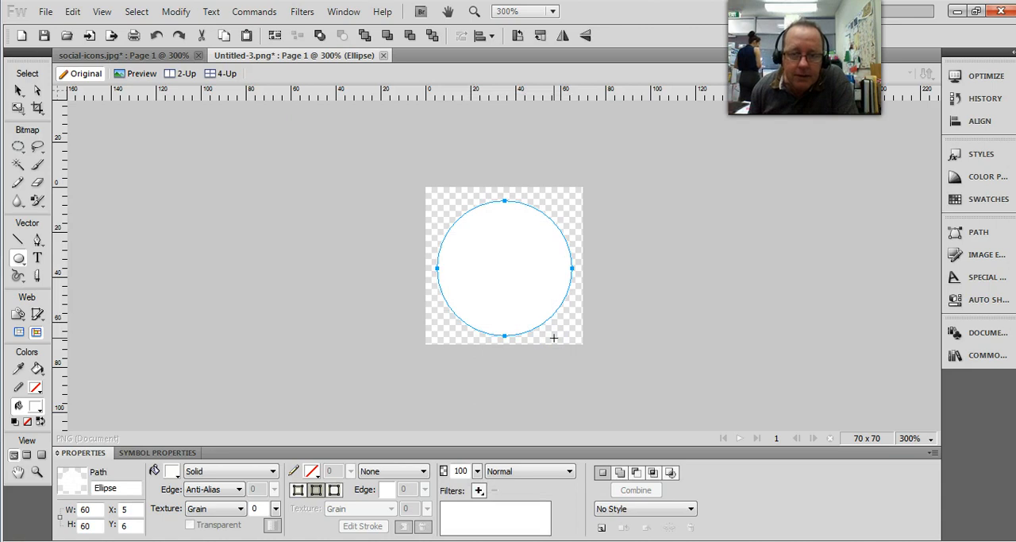
key("Up")
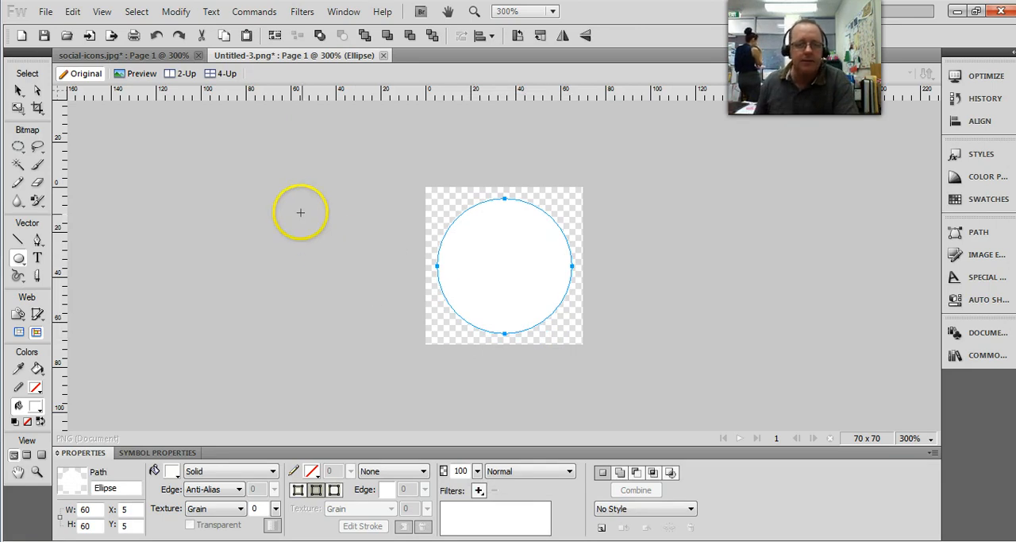
left_click(17, 90)
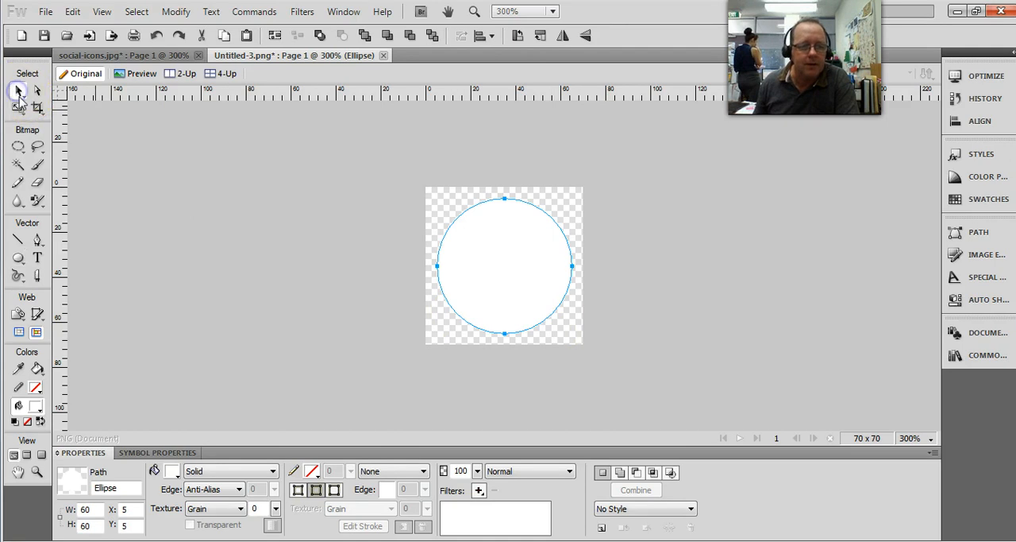
left_click(255, 215)
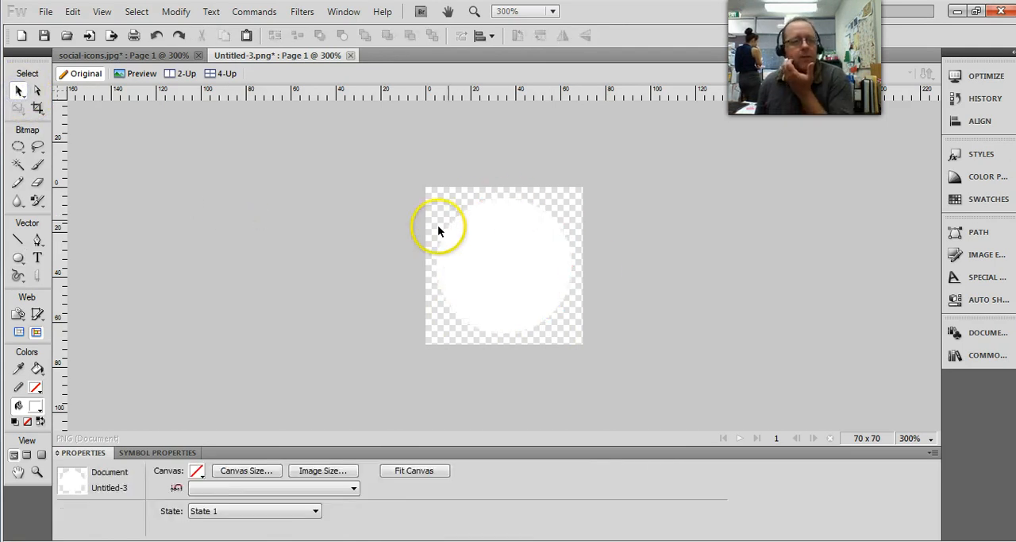
Step: Copy the cut-out Twitter icon from social-icons.jpg, paste it over the white circle in the new document, and deselect it
left_click(124, 57)
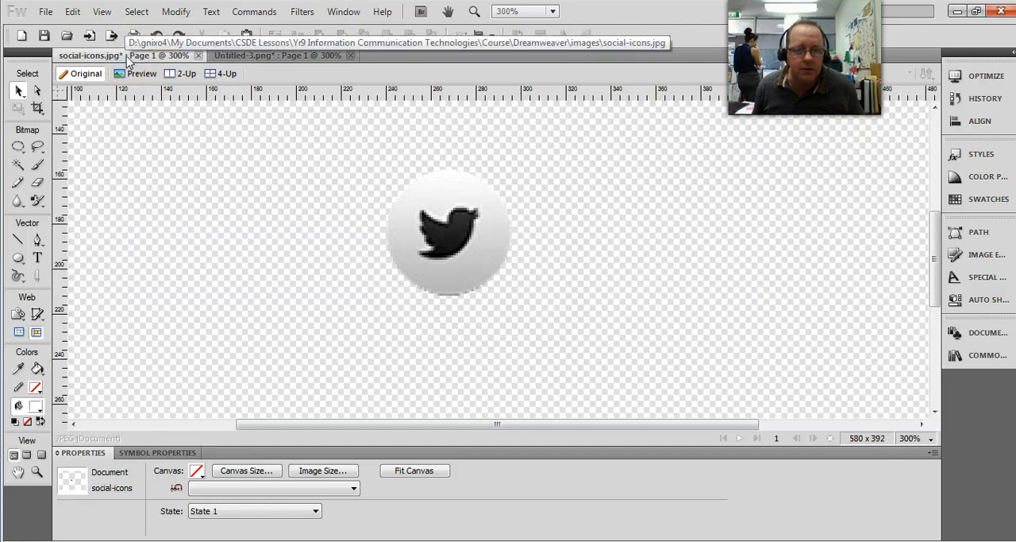
left_click(423, 241)
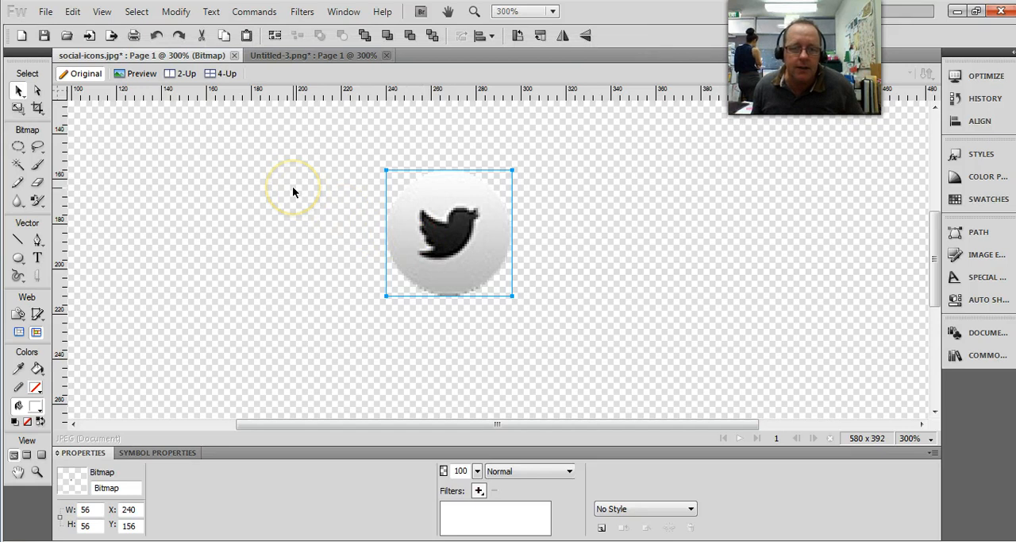
left_click(297, 57)
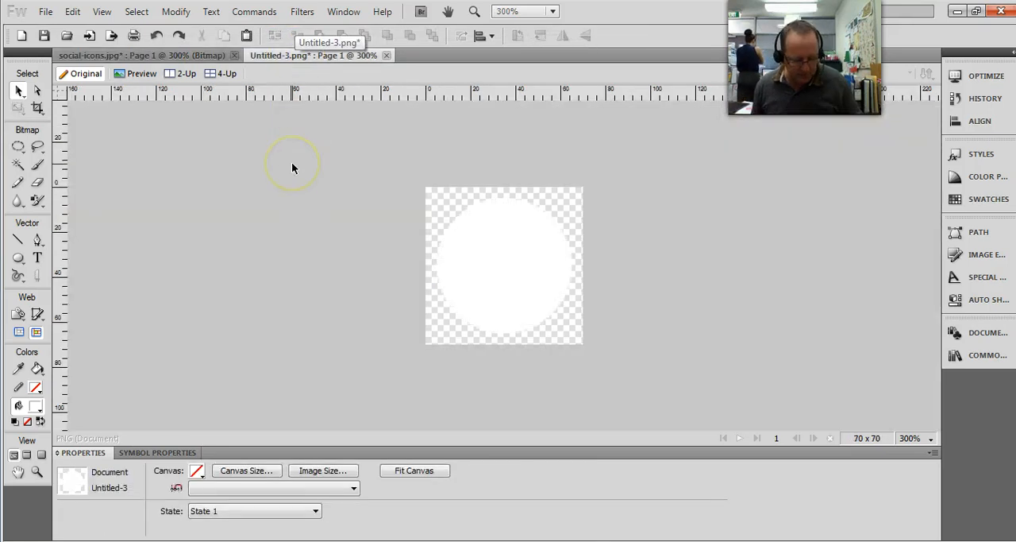
key("ctrl+v")
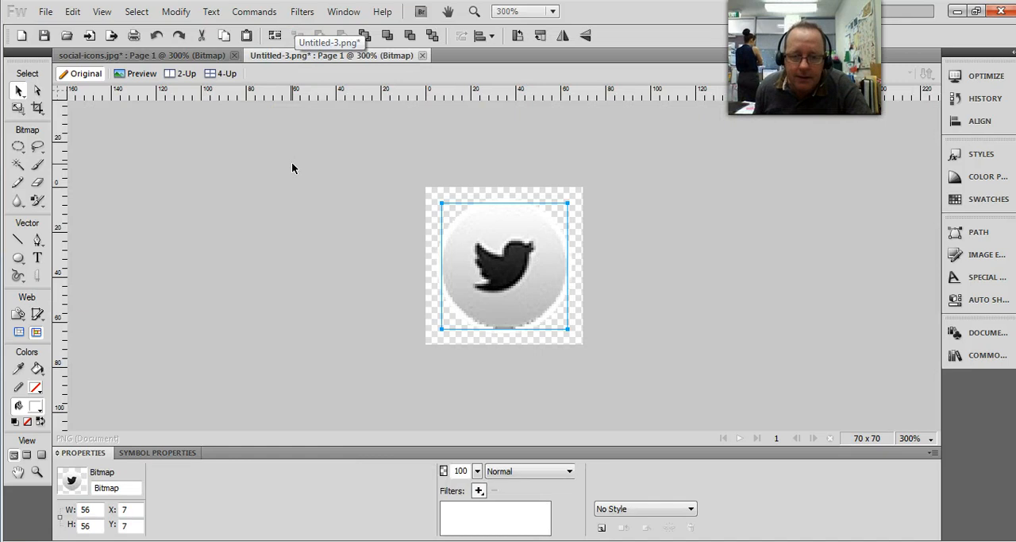
left_click(316, 253)
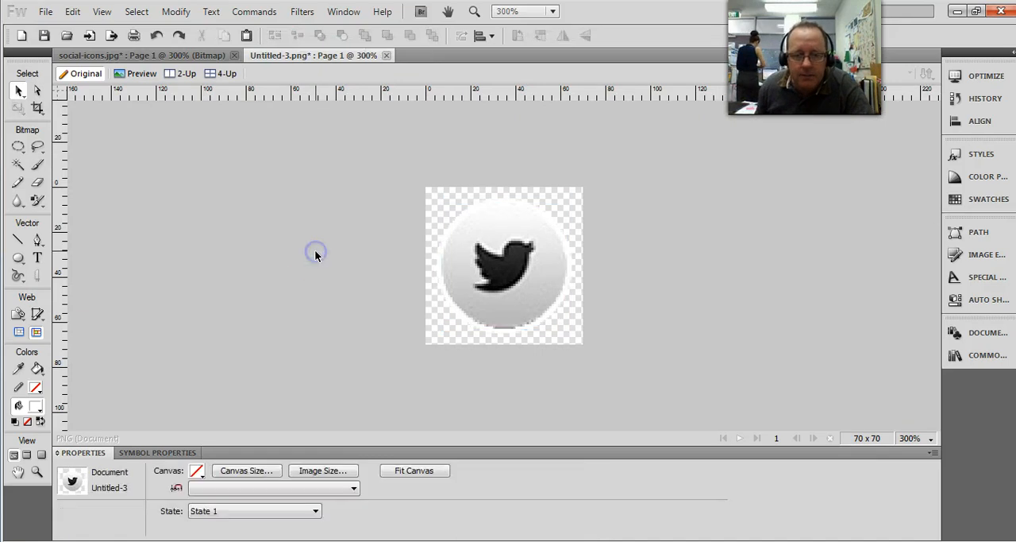
Step: Select both the white circle and the Twitter icon, reduce their opacity to 45%, and deselect them
left_click(554, 11)
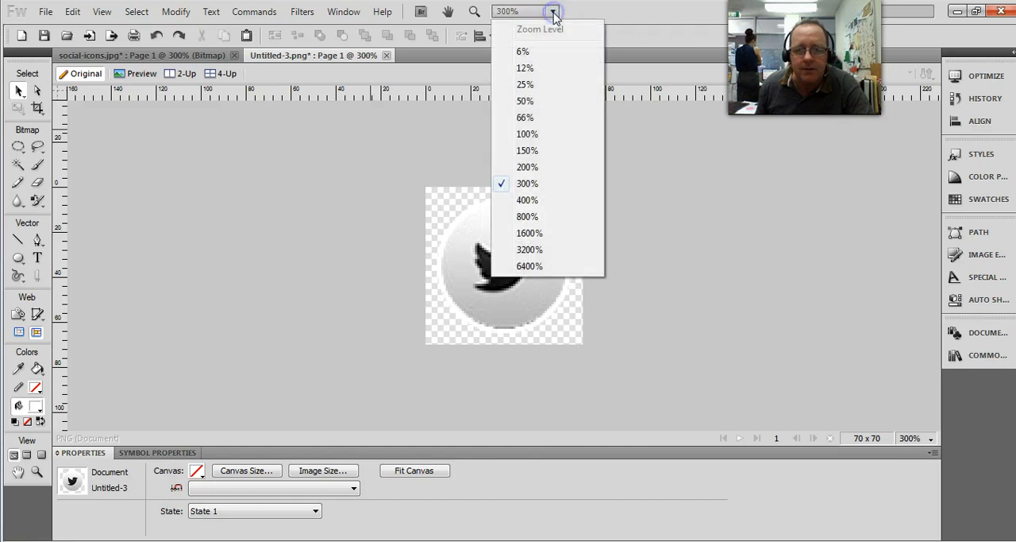
left_click(535, 127)
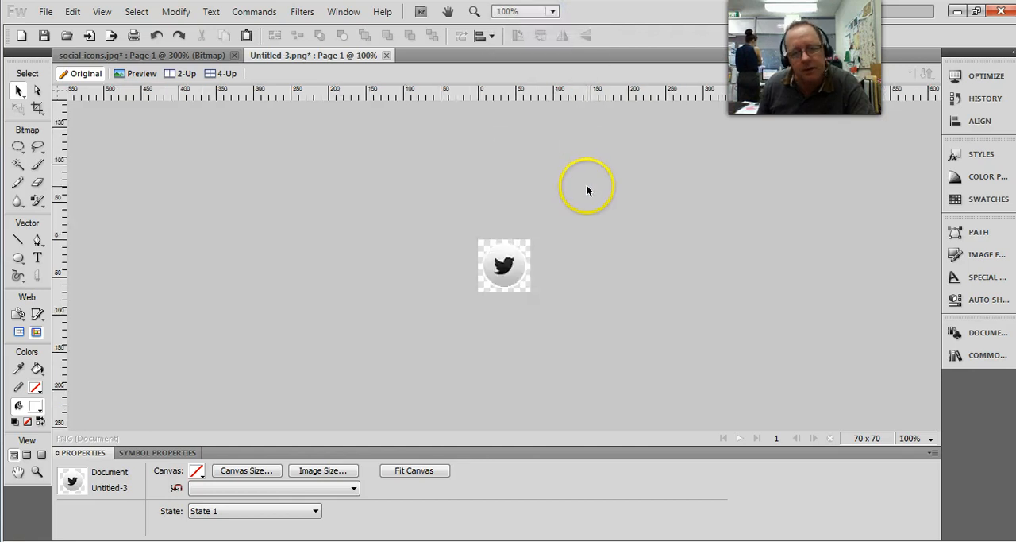
left_click(553, 11)
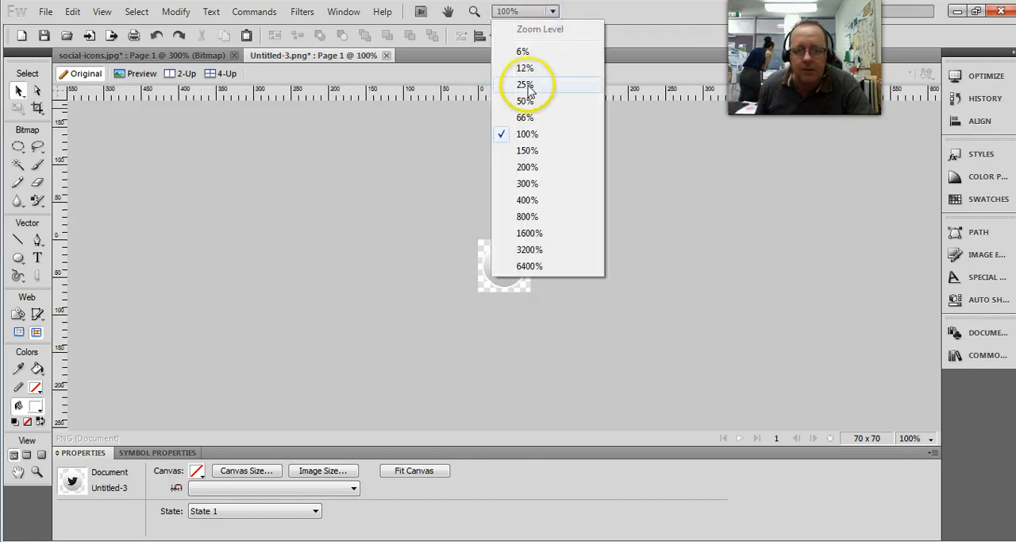
left_click(532, 184)
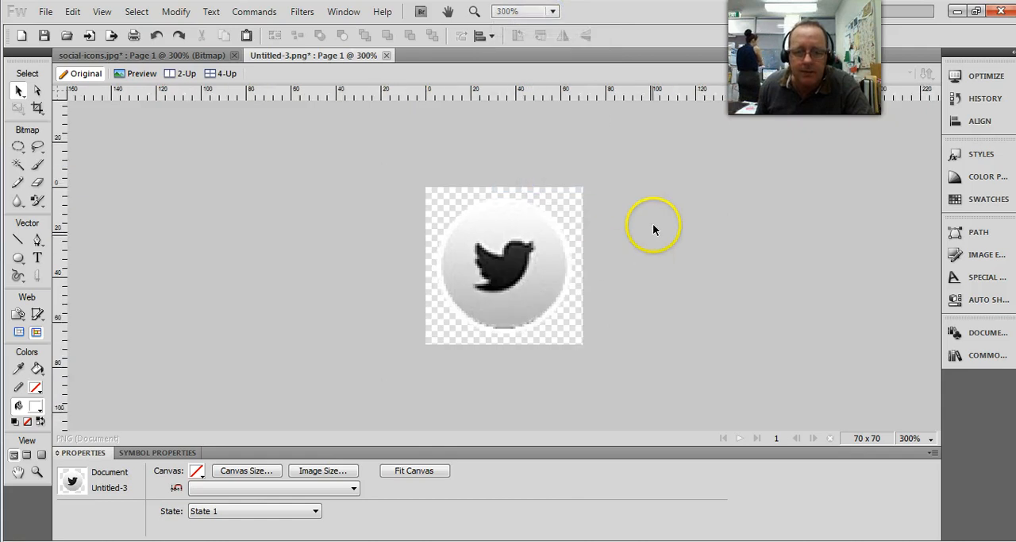
left_click_drag(308, 125, 698, 414)
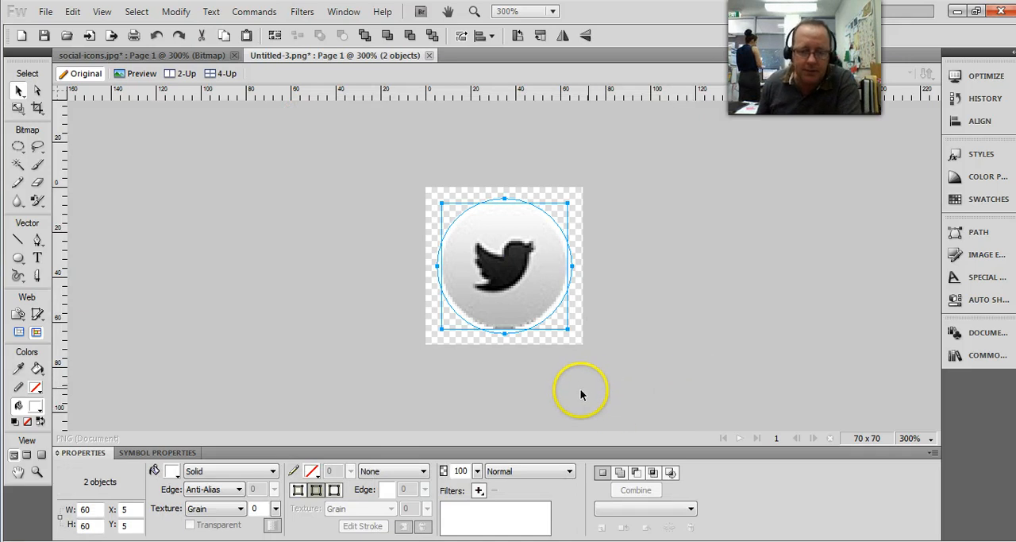
left_click(477, 471)
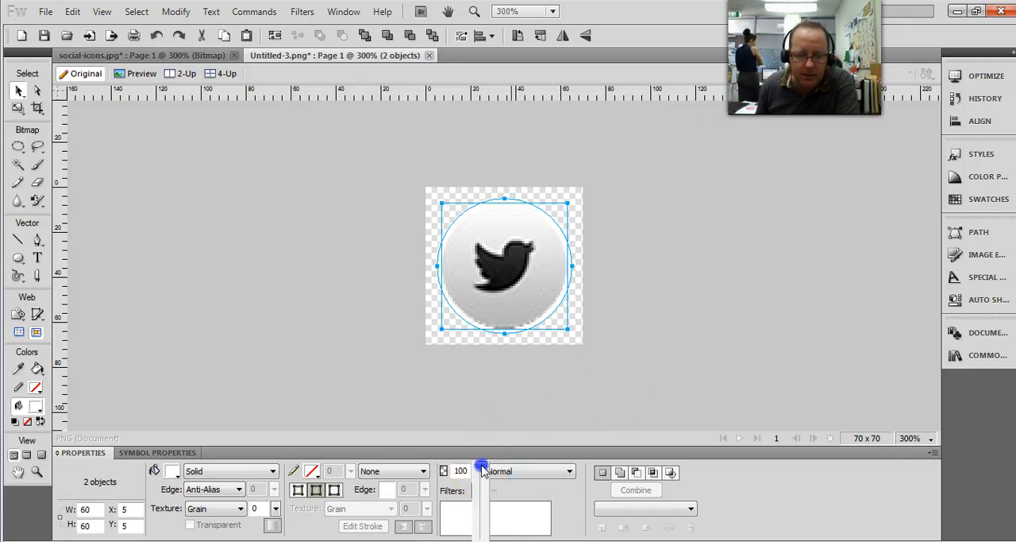
left_click_drag(482, 468, 483, 512)
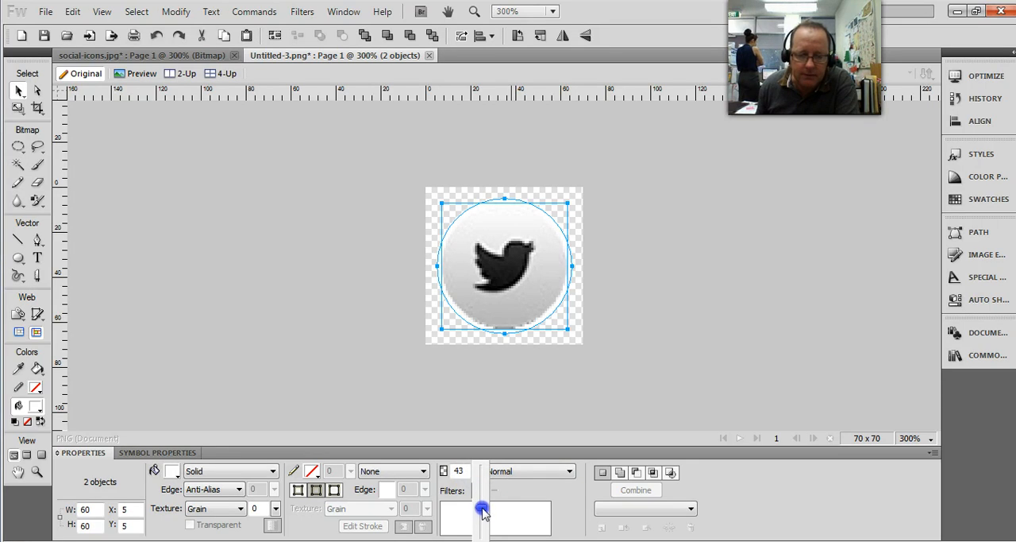
left_click_drag(482, 509, 482, 509)
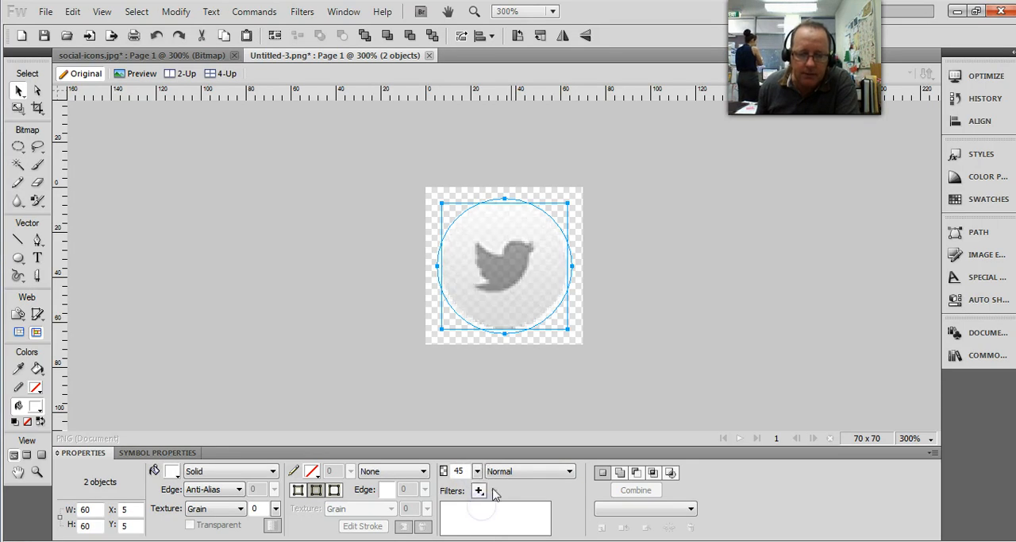
left_click(644, 318)
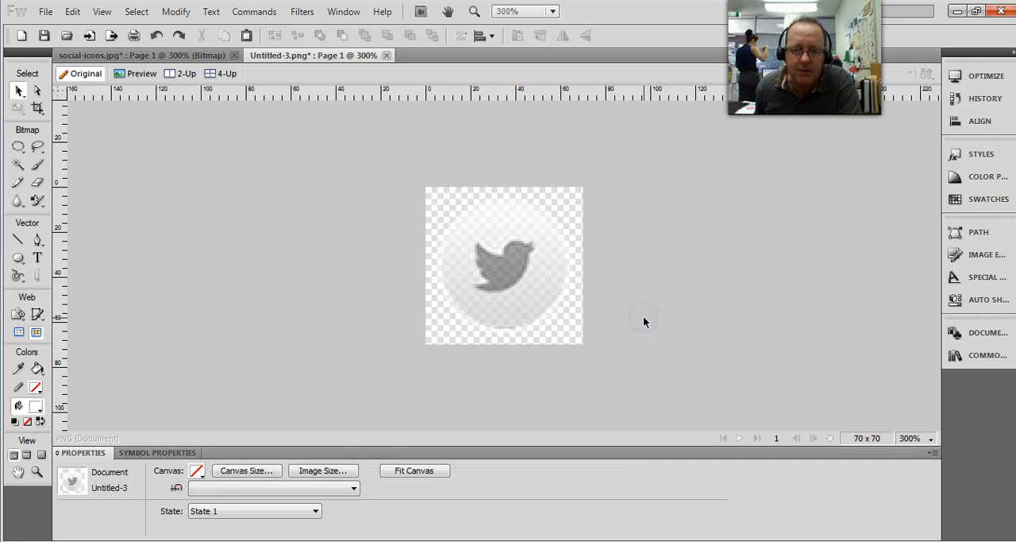
left_click(589, 325)
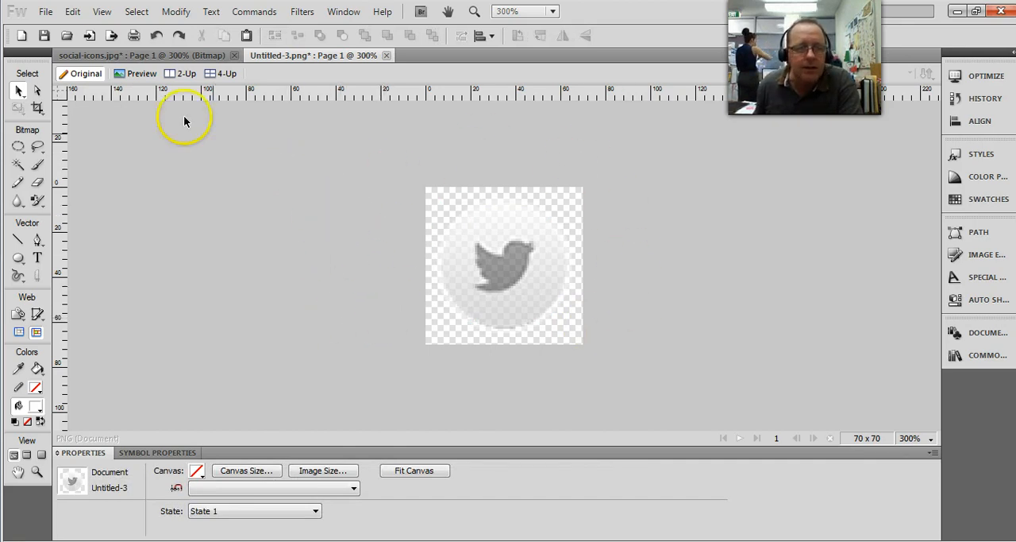
Step: Run the Export Wizard for the button with the web as its destination, continuing to the image preview
left_click(46, 13)
left_click(115, 405)
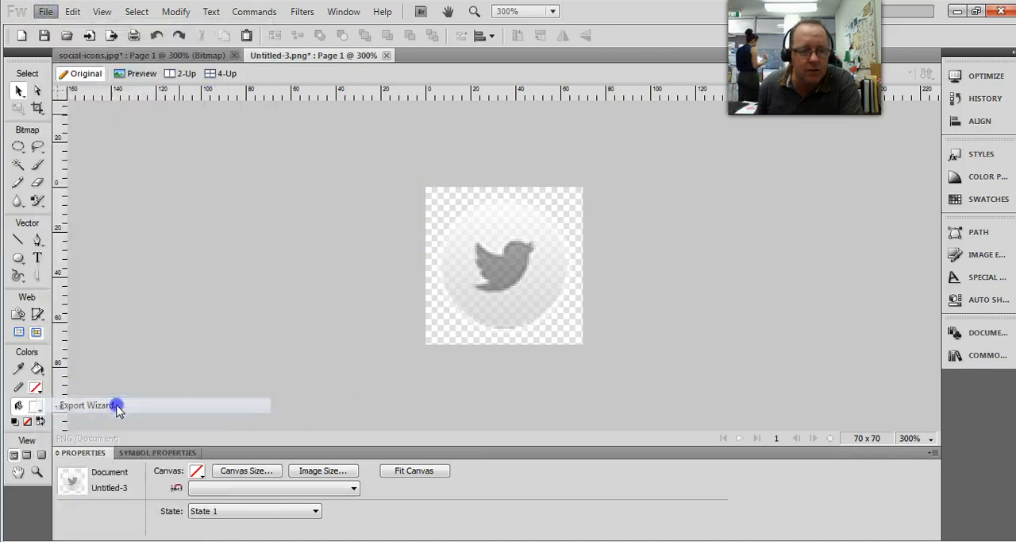
left_click(572, 375)
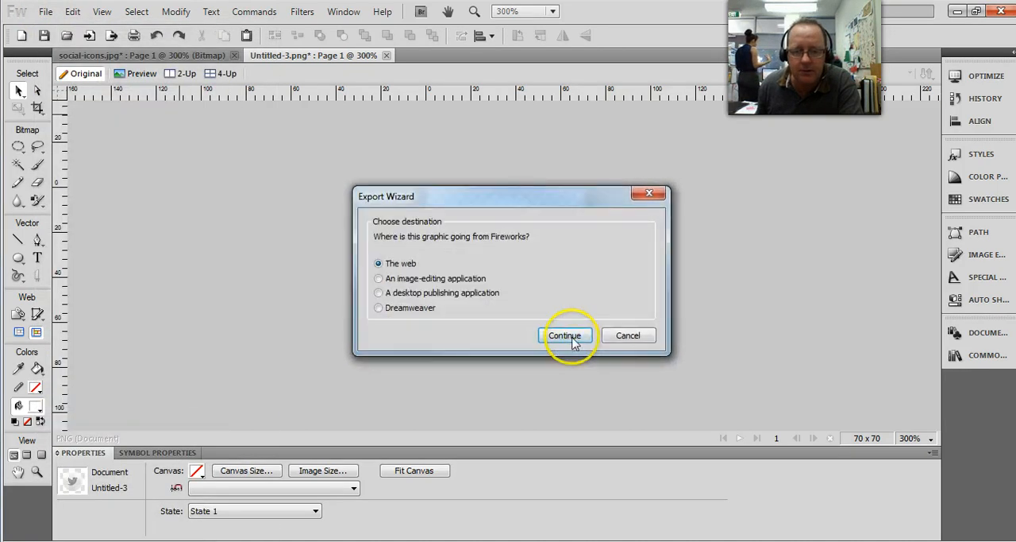
left_click(564, 335)
left_click(617, 426)
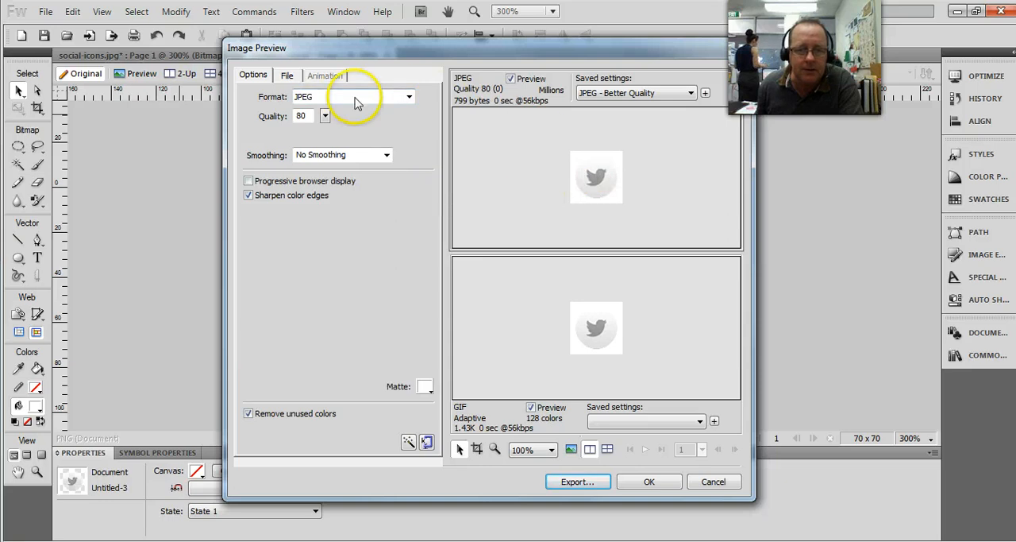
Step: Set the export format to PNG 32 and proceed to saving the exported image in the buttons folder
left_click(355, 97)
left_click(332, 171)
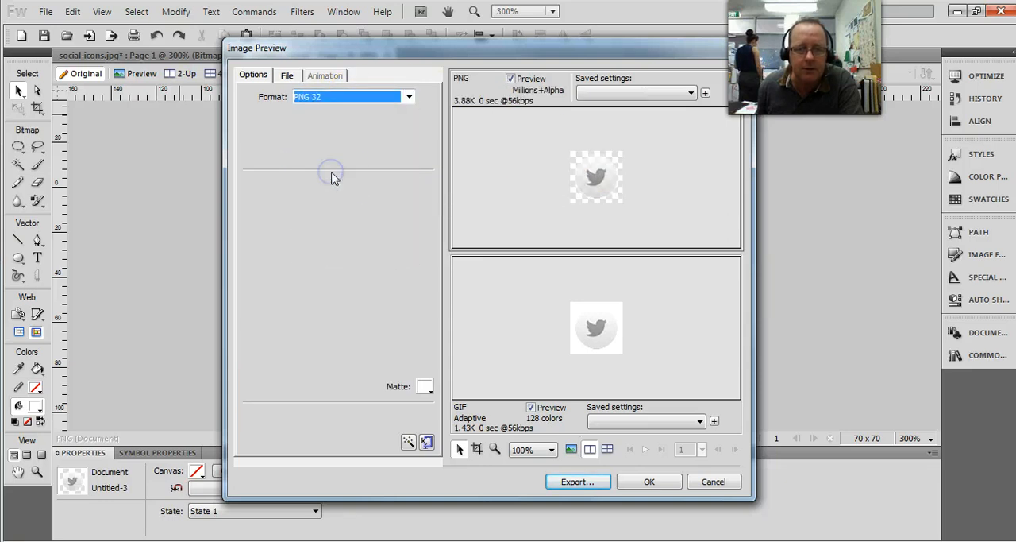
left_click(577, 482)
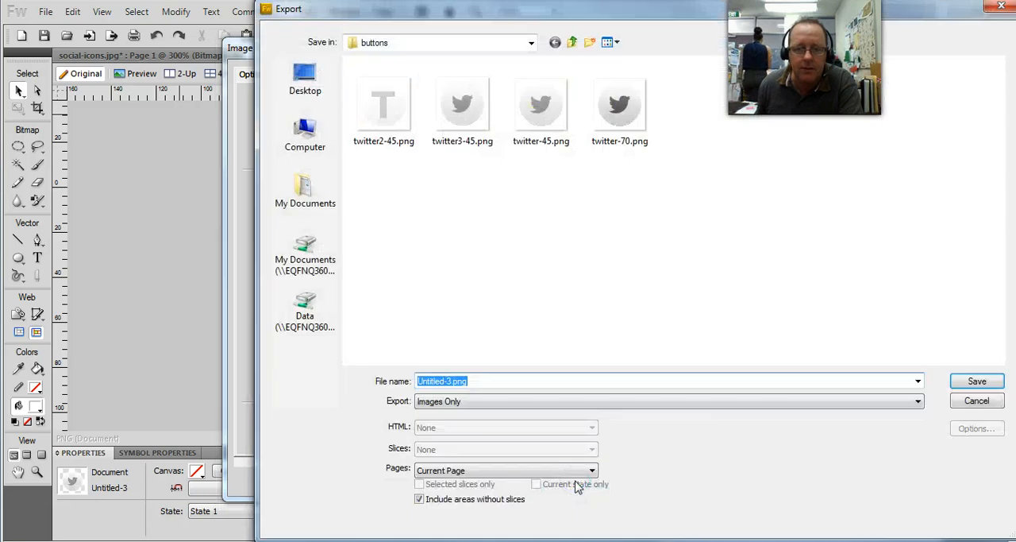
left_click(377, 96)
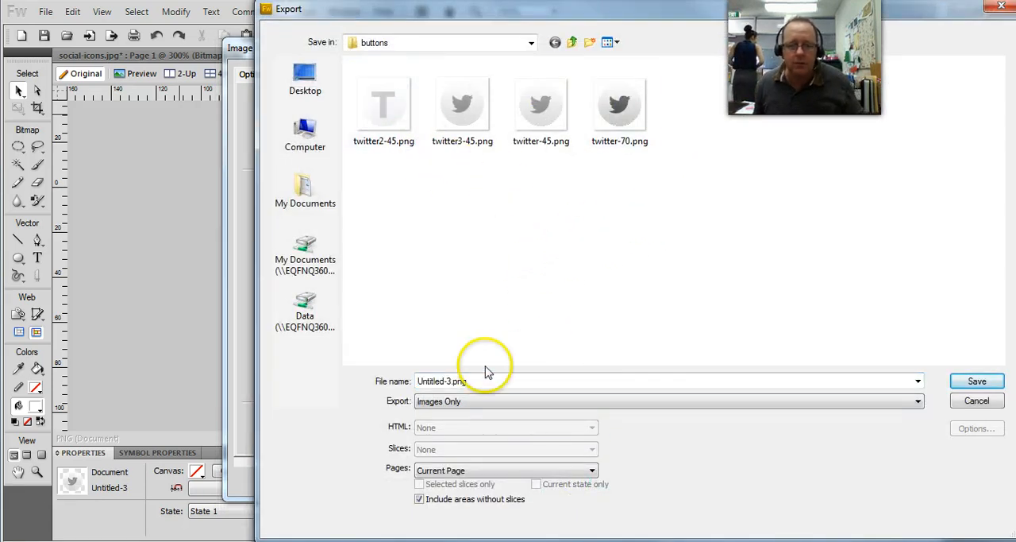
Step: Delete the old files twitter-70.png, twitter-45.png, twitter3-45.png and twitter2-45.png from the buttons folder
left_click(613, 139)
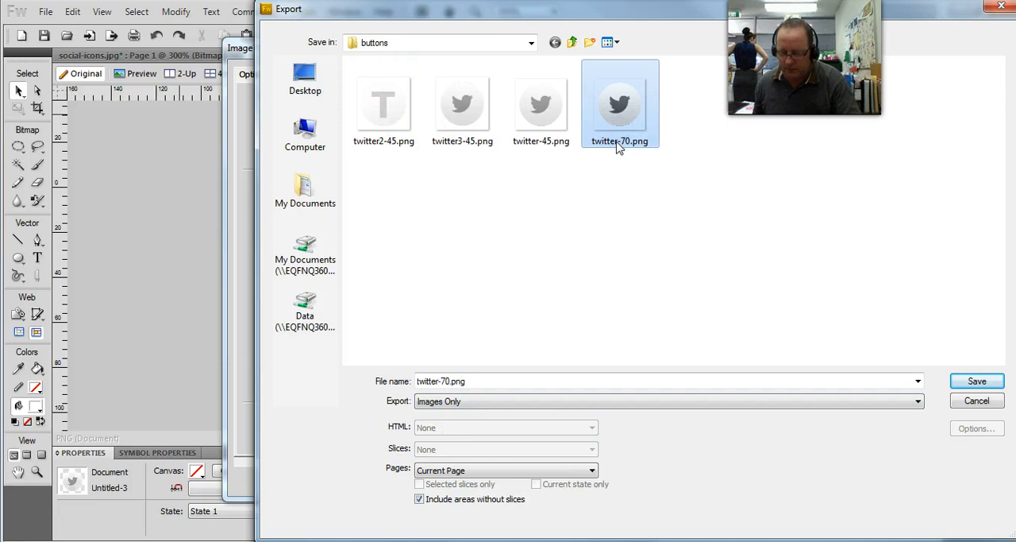
key("Delete")
left_click(571, 338)
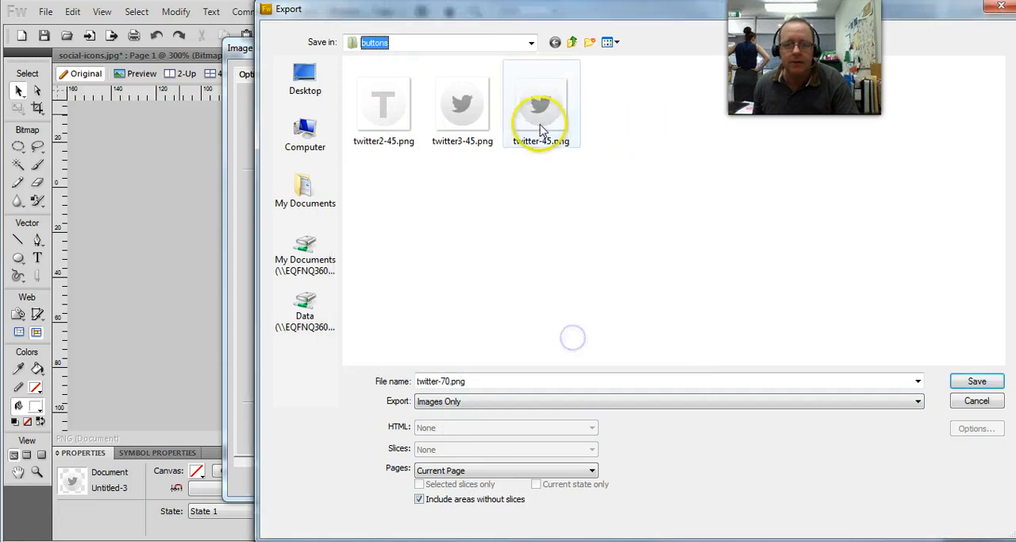
left_click(529, 127)
key("Delete")
left_click(571, 338)
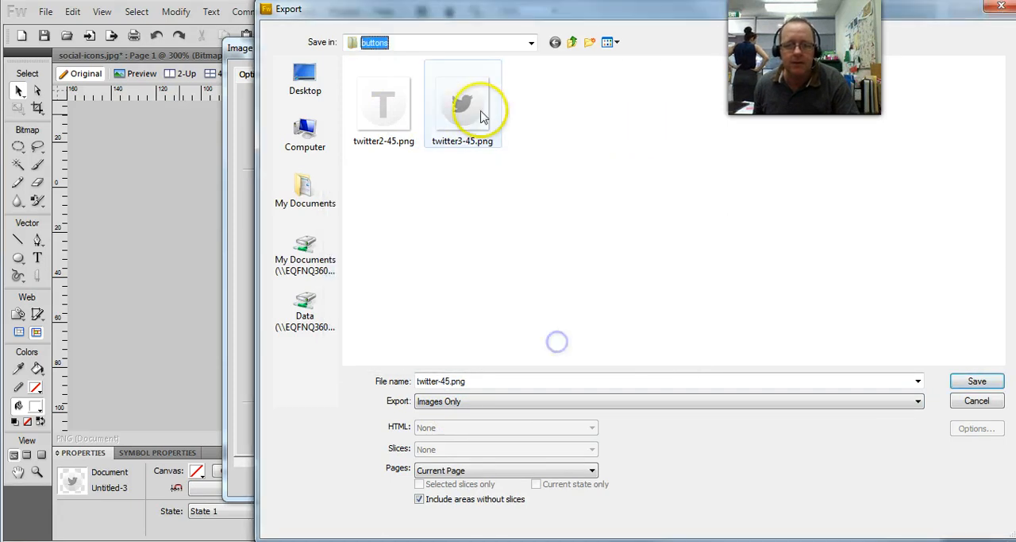
left_click(465, 103)
key("Delete")
left_click(560, 338)
left_click(386, 107)
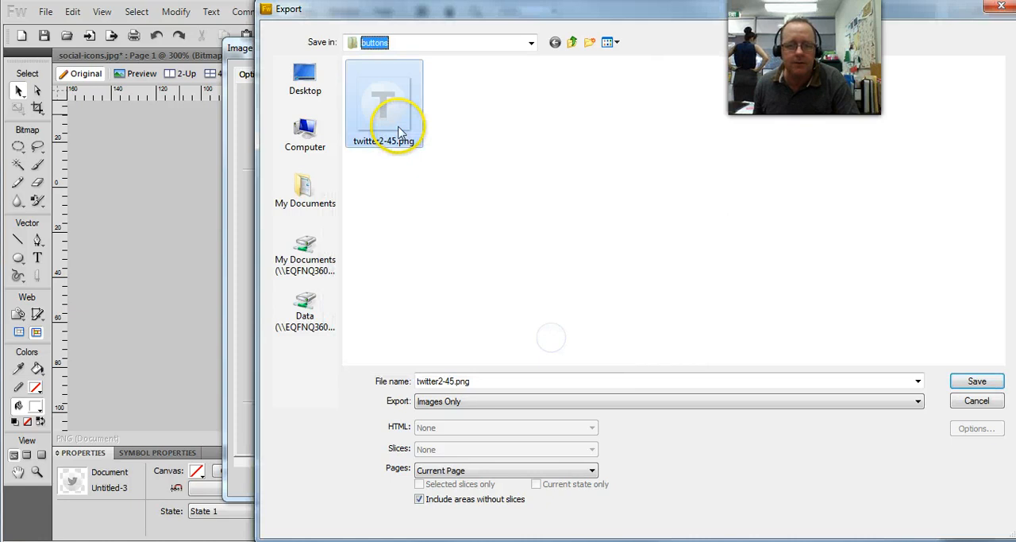
key("Delete")
left_click(571, 339)
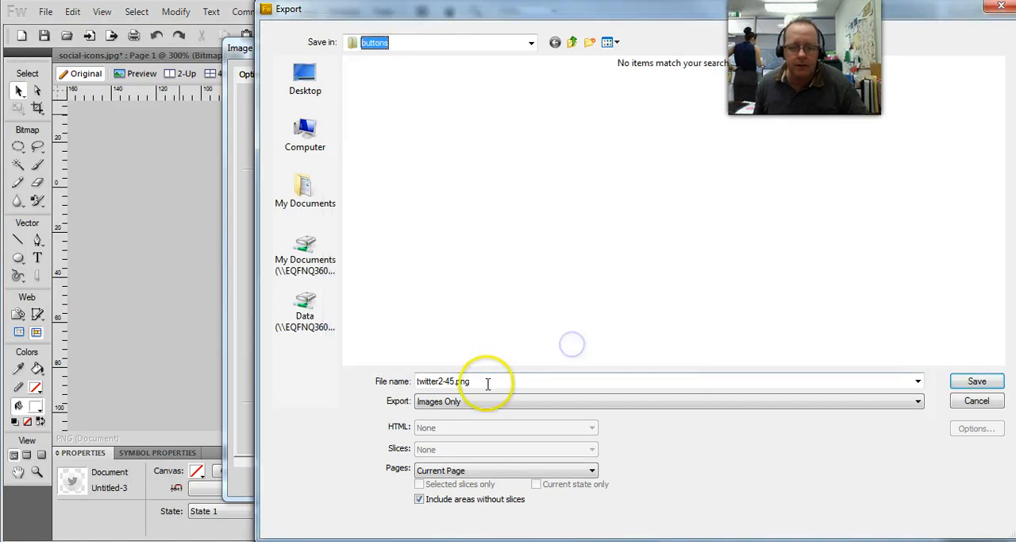
Step: Name the exported image twitter-45.png and save it in the buttons folder
double_click(444, 383)
left_click(444, 383)
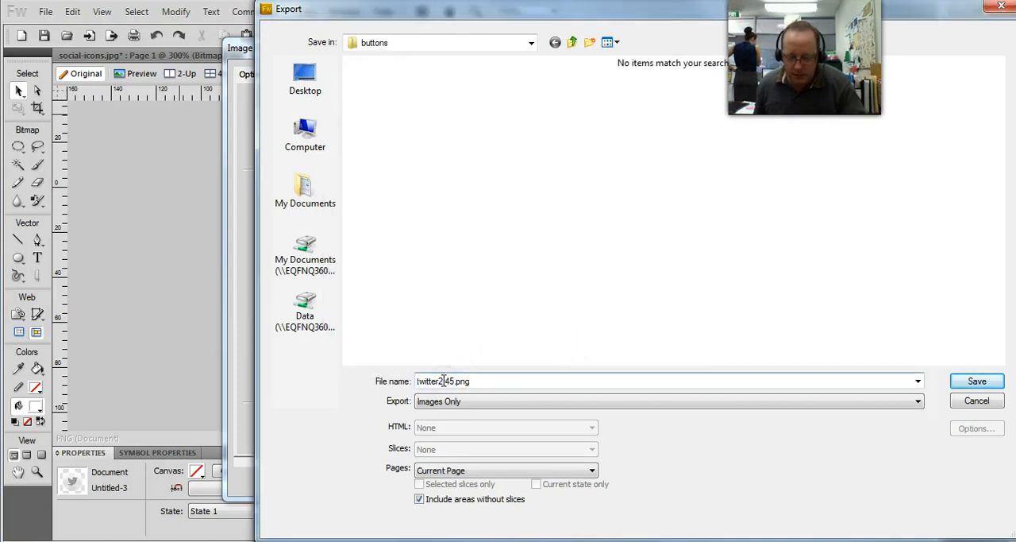
key("BackSpace")
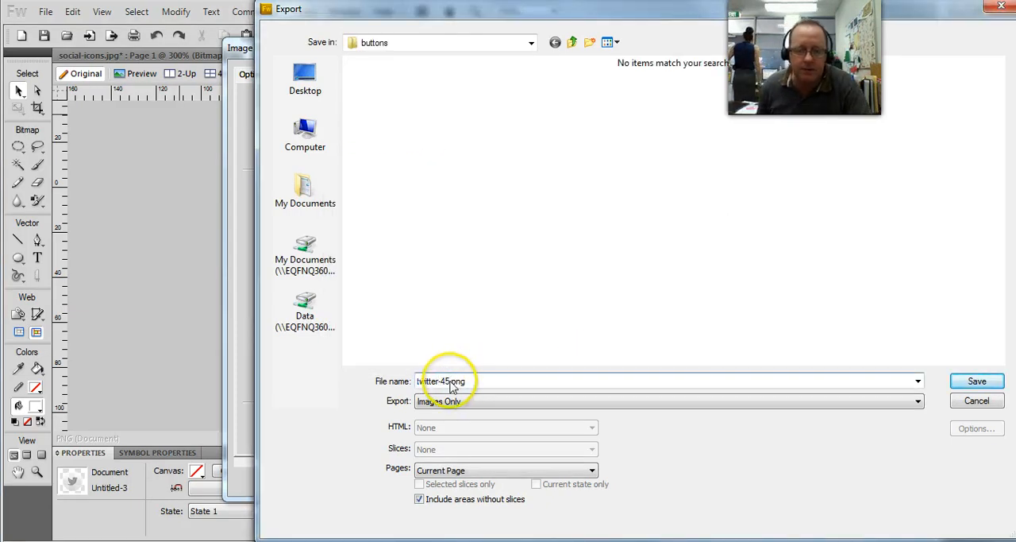
left_click(977, 381)
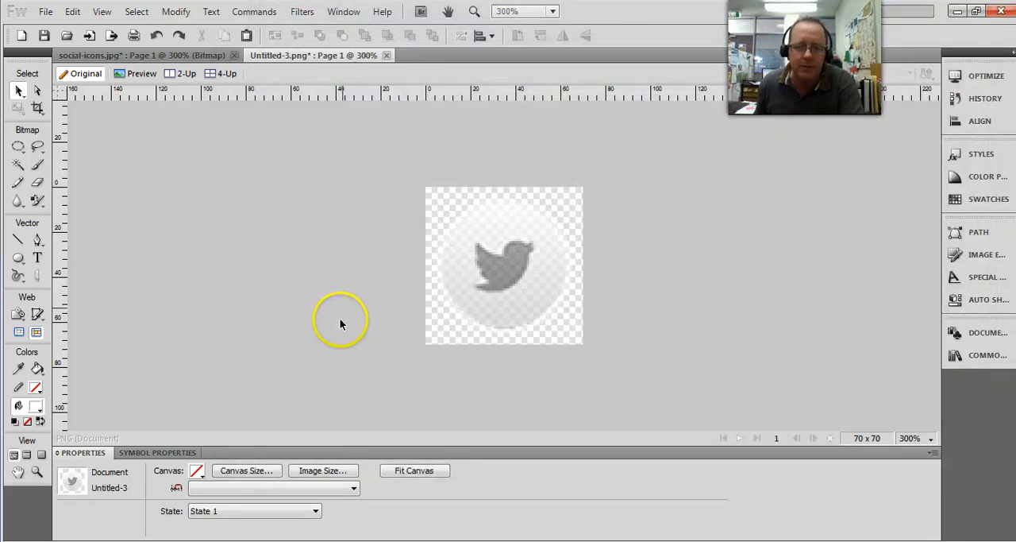
Step: Select both the white circle and the Twitter icon, raise their opacity to 70%, and deselect them
left_click_drag(363, 186, 643, 370)
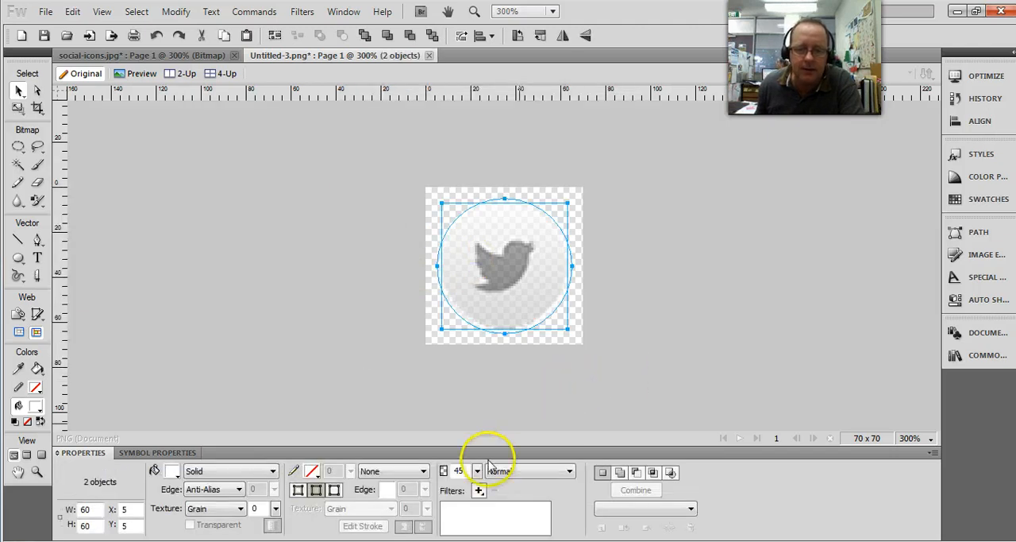
left_click(478, 471)
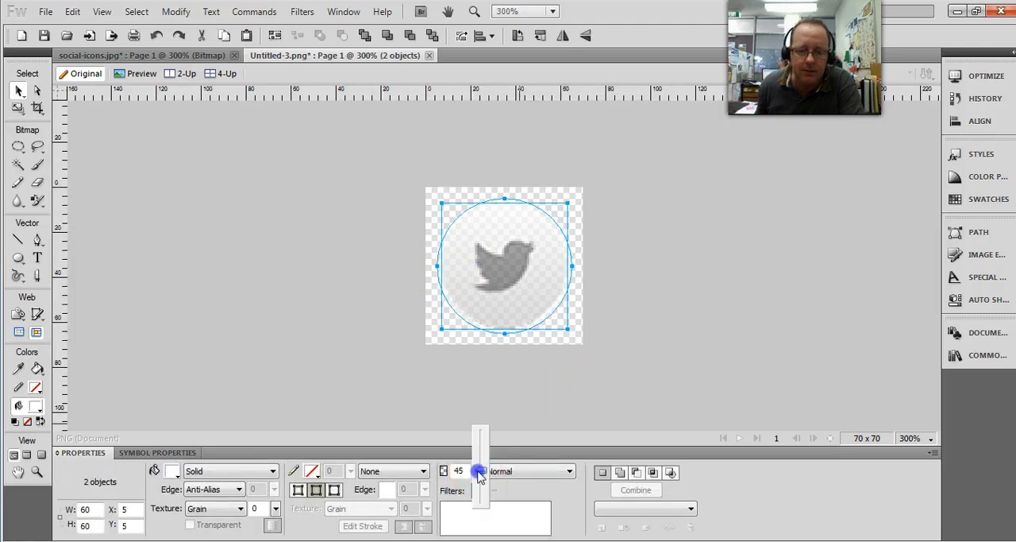
left_click_drag(480, 473, 479, 455)
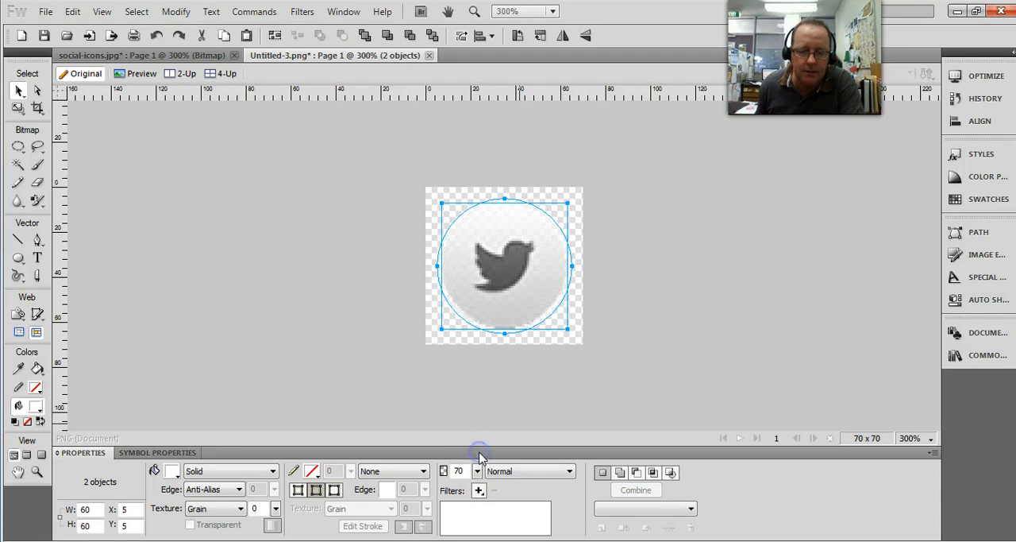
left_click(657, 321)
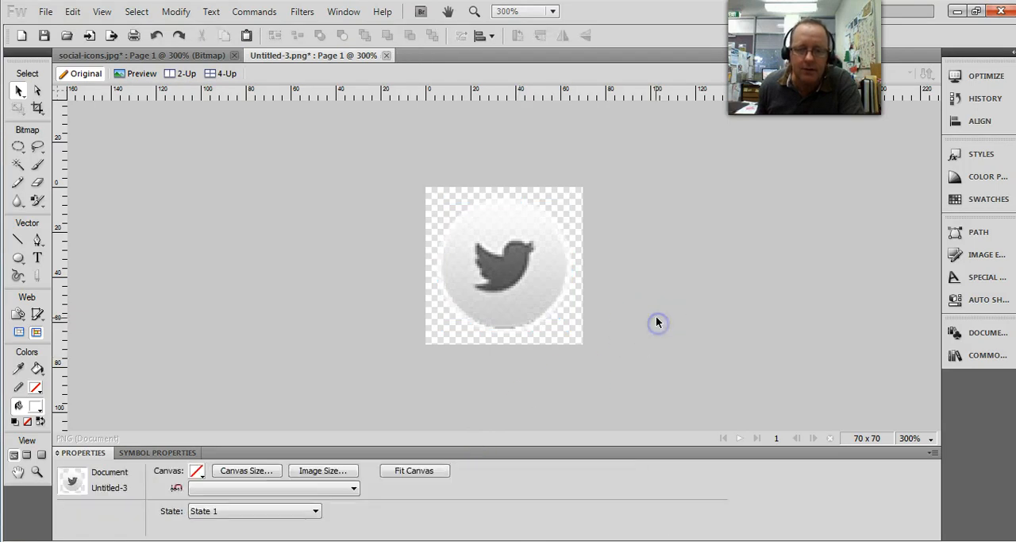
Step: Run the Export Wizard again for the 70% opacity button, keeping its default choices, and continue to the image preview
left_click(45, 12)
left_click(88, 405)
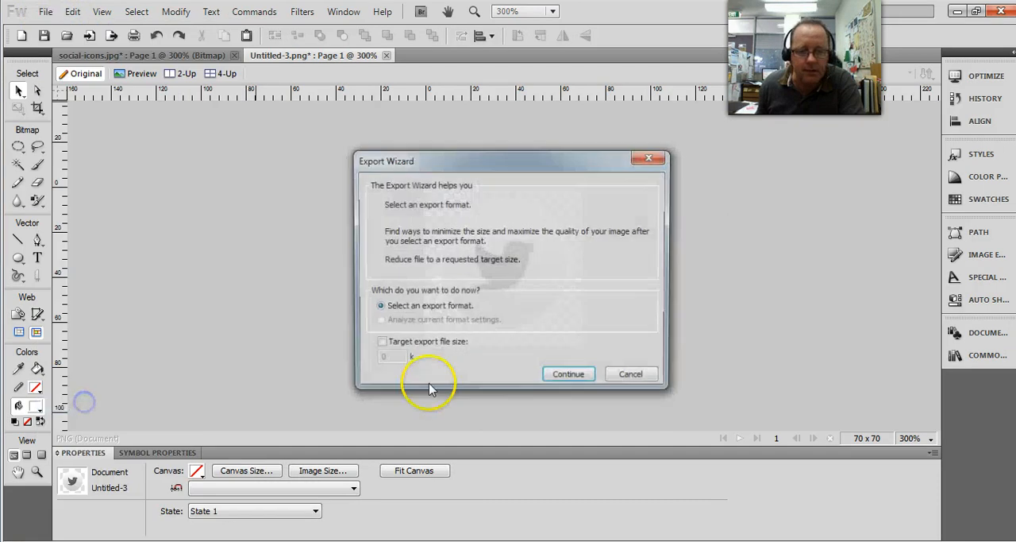
left_click(556, 372)
left_click(559, 336)
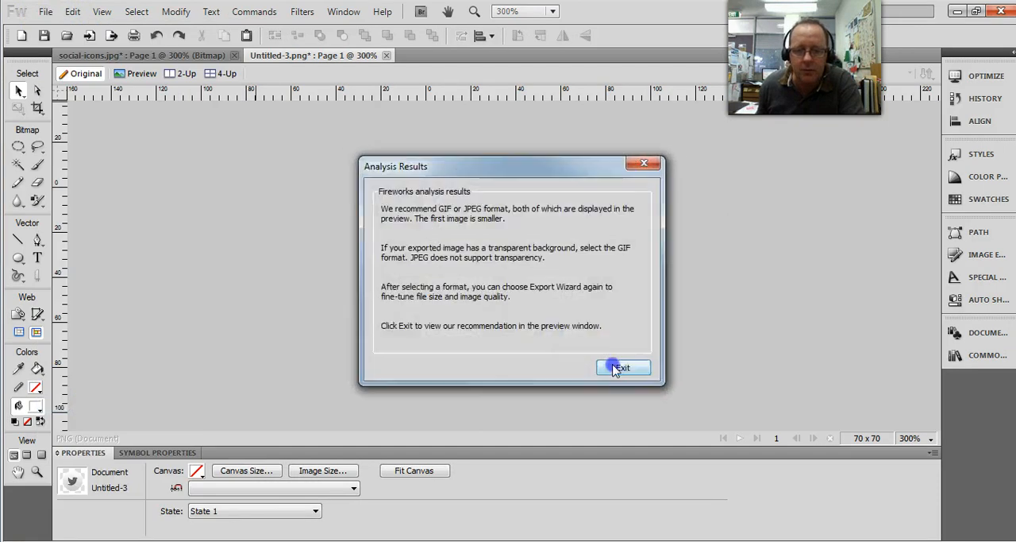
left_click(619, 366)
Step: Export the button in PNG 32 format as twitter-70.png in the buttons folder
left_click(339, 101)
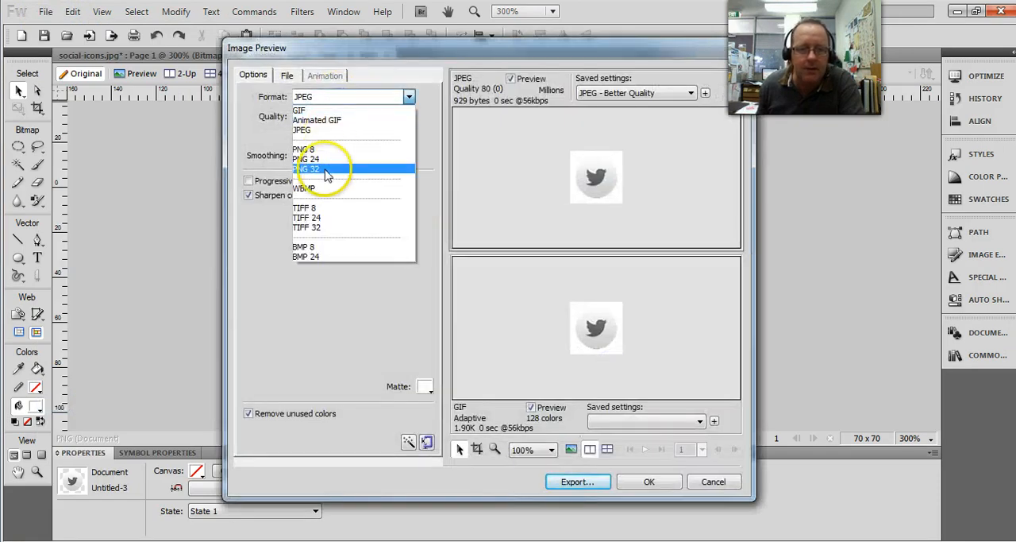
left_click(332, 167)
left_click(578, 481)
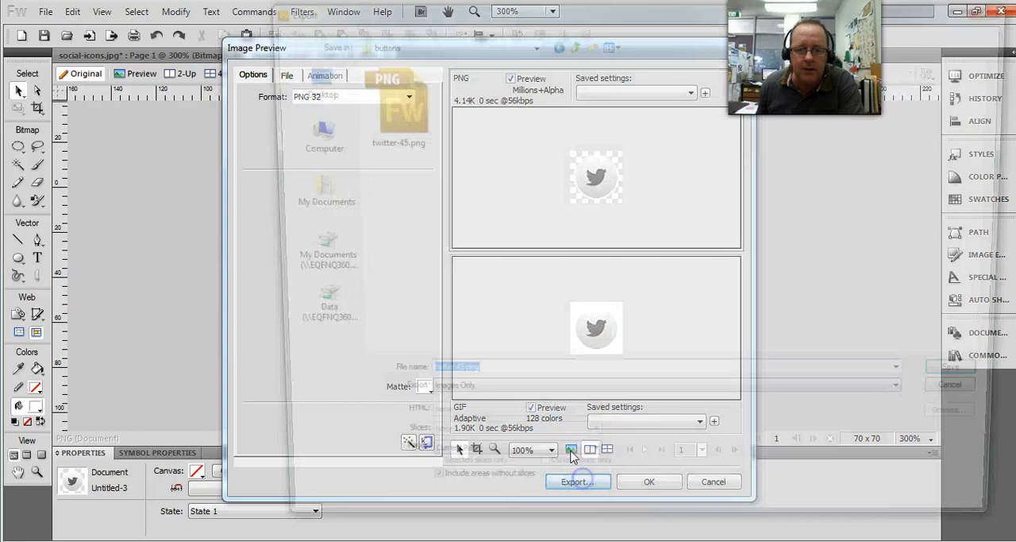
left_click(446, 382)
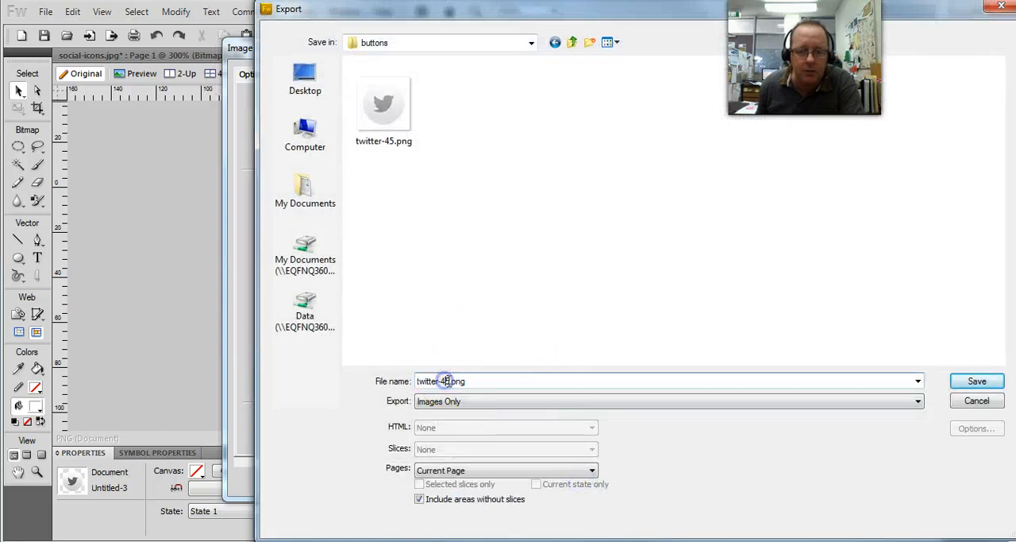
double_click(446, 381)
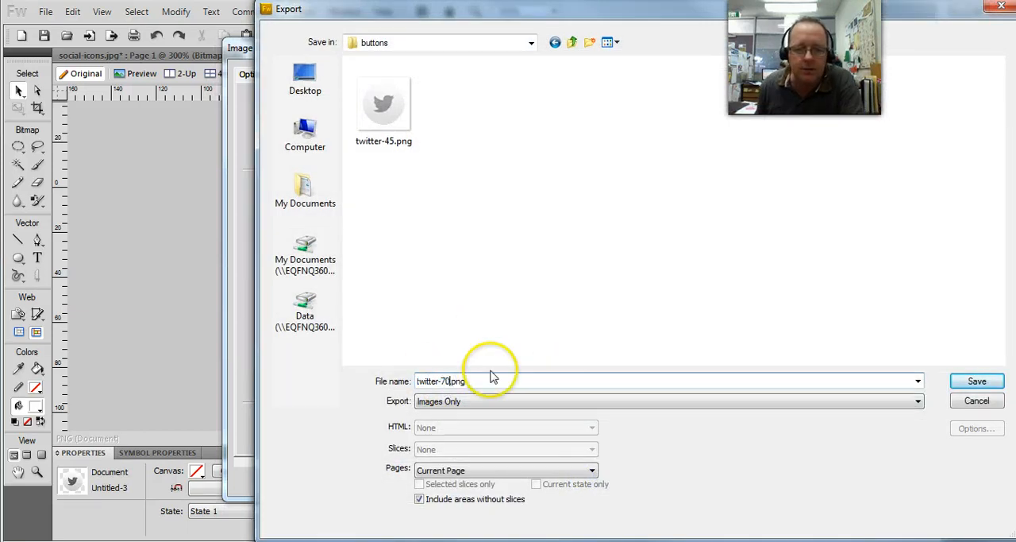
left_click(977, 382)
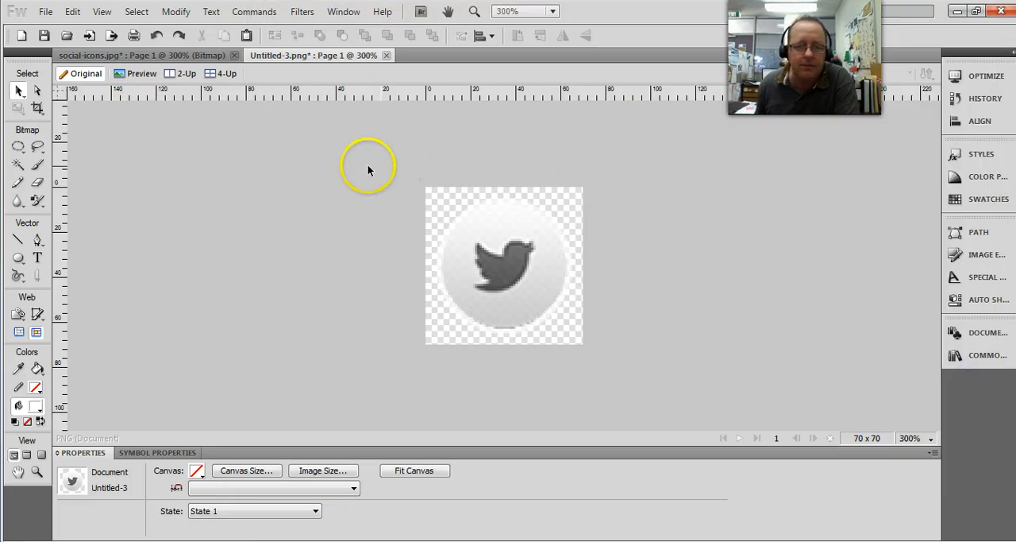